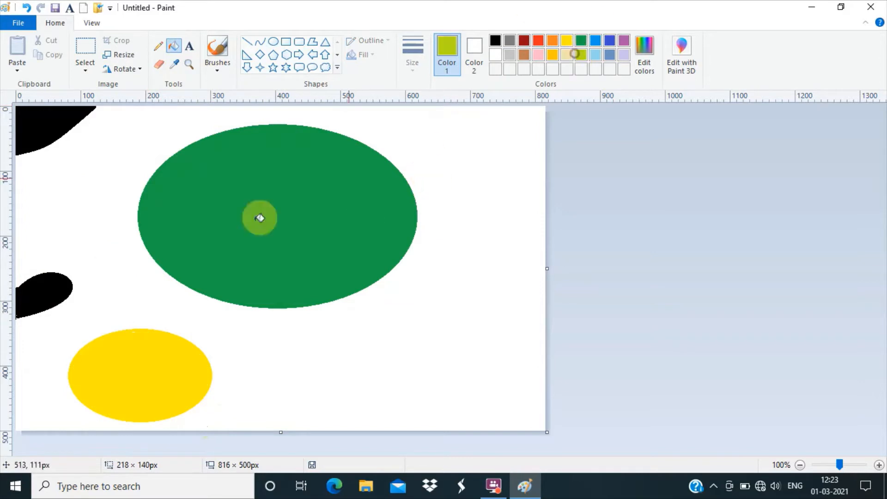
- Fill the white background with lime and add a solid green ellipse about 261 × 151 px near the canvas's lower-right corner
{"action": "left_click", "coordinate": [155, 155]}
{"action": "left_click", "coordinate": [581, 40]}
{"action": "left_click", "coordinate": [273, 41]}
{"action": "left_click_drag", "start_coordinate": [329, 315], "coordinate": [501, 416]}
{"action": "left_click", "coordinate": [170, 48]}
{"action": "left_click", "coordinate": [415, 366]}
- Draw an ellipse in the canvas's upper-right area, narrow it to a near circle, and fill it black
{"action": "left_click", "coordinate": [495, 41]}
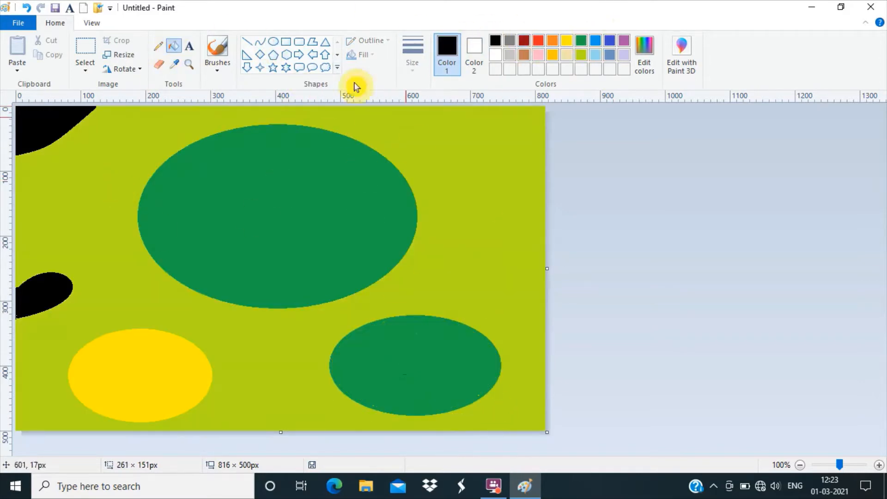
{"action": "left_click", "coordinate": [273, 41]}
{"action": "left_click_drag", "start_coordinate": [410, 151], "coordinate": [541, 297]}
{"action": "left_click_drag", "start_coordinate": [411, 296], "coordinate": [439, 252]}
{"action": "left_click", "coordinate": [171, 48]}
{"action": "left_click", "coordinate": [490, 201]}
- Draw an ellipse about 409 × 278 px across the lower middle, overlapping the neighbouring shapes, and fill it green
{"action": "left_click", "coordinate": [274, 40]}
{"action": "left_click_drag", "start_coordinate": [121, 231], "coordinate": [387, 412]}
{"action": "left_click_drag", "start_coordinate": [299, 320], "coordinate": [350, 343]}
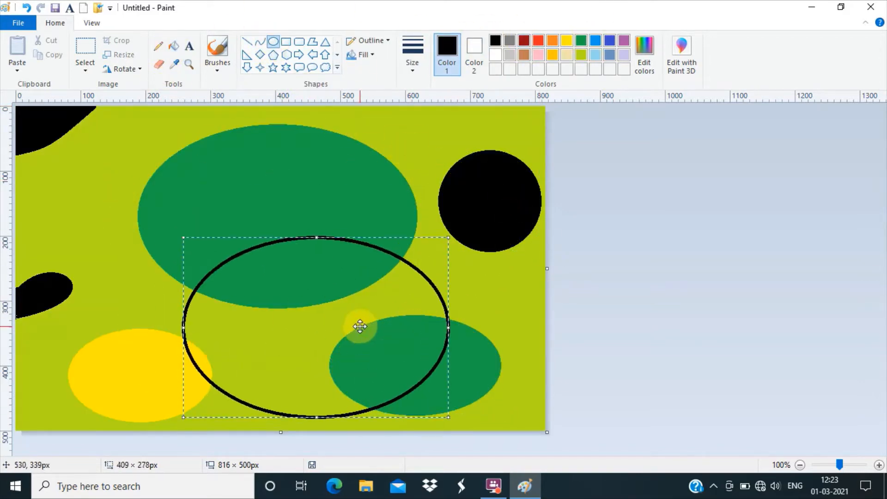
{"action": "left_click", "coordinate": [170, 49]}
{"action": "left_click", "coordinate": [226, 371]}
{"action": "left_click", "coordinate": [204, 372]}
{"action": "left_click", "coordinate": [375, 365]}
{"action": "left_click", "coordinate": [581, 41]}
{"action": "left_click", "coordinate": [278, 337]}
{"action": "left_click", "coordinate": [271, 43]}
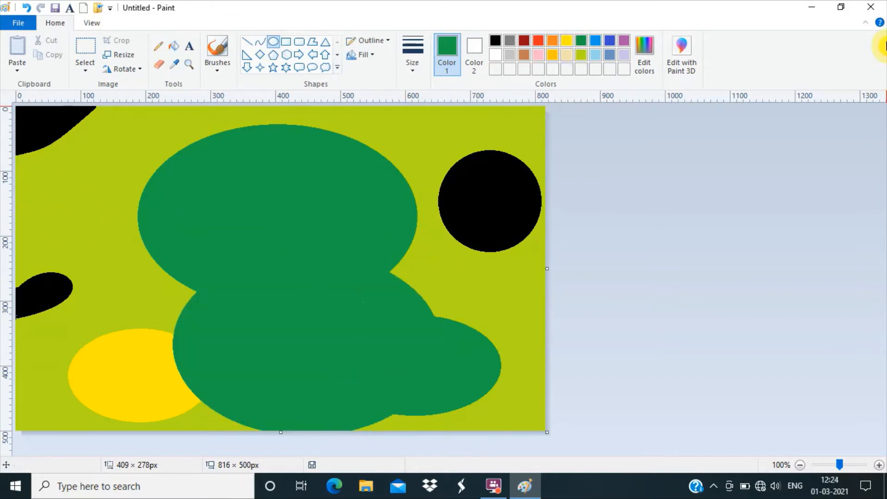
- Shrink the image's height to 1% without maintaining the aspect ratio, repeating until it is 1 px high
{"action": "left_click", "coordinate": [118, 54]}
{"action": "left_click", "coordinate": [48, 174]}
{"action": "double_click", "coordinate": [158, 150]}
{"action": "type", "text": "1"}
{"action": "left_click", "coordinate": [124, 301]}
{"action": "left_click", "coordinate": [120, 56]}
{"action": "left_click", "coordinate": [47, 175]}
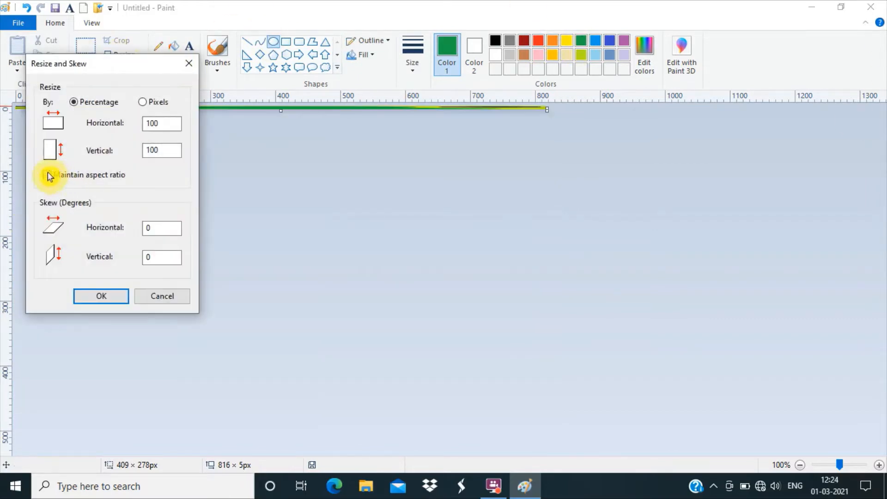
{"action": "left_click_drag", "start_coordinate": [150, 151], "coordinate": [190, 167]}
{"action": "key", "text": "BackSpace"}
{"action": "left_click", "coordinate": [121, 296]}
- Stretch the image vertically to 500% three times in a row with the aspect ratio unlocked
{"action": "left_click", "coordinate": [121, 58]}
{"action": "left_click", "coordinate": [47, 175]}
{"action": "type", "text": "500"}
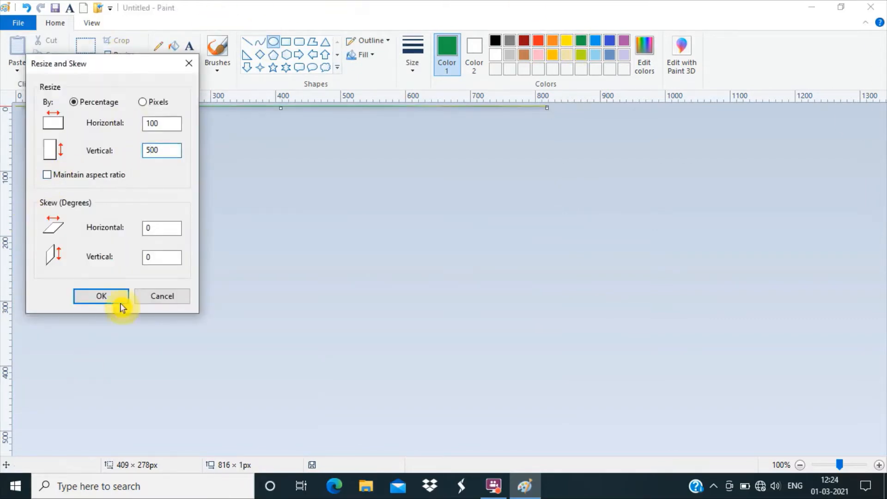
{"action": "left_click", "coordinate": [119, 298]}
{"action": "left_click", "coordinate": [121, 57]}
{"action": "type", "text": "500"}
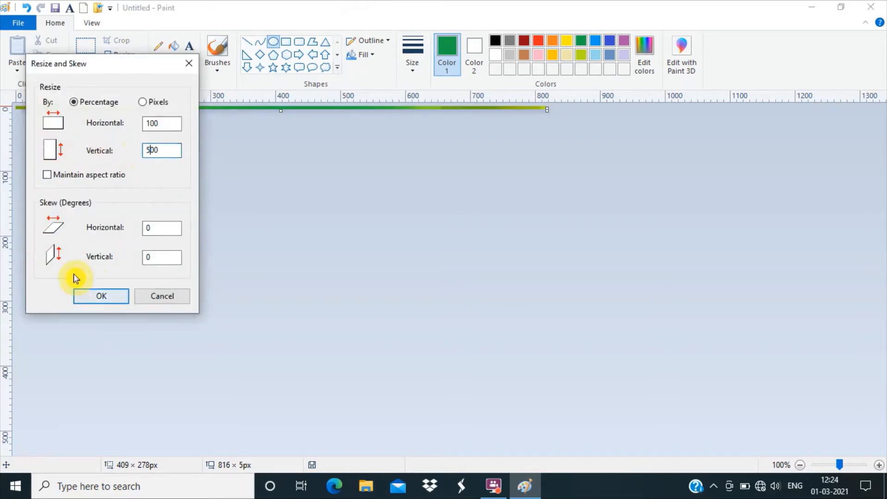
{"action": "left_click", "coordinate": [101, 296]}
{"action": "left_click", "coordinate": [120, 56]}
{"action": "left_click", "coordinate": [47, 174]}
{"action": "double_click", "coordinate": [151, 151]}
{"action": "type", "text": "500"}
{"action": "left_click", "coordinate": [101, 296]}
- Stretch the striped image vertically to 300% while keeping its width at 100%
{"action": "left_click", "coordinate": [119, 54]}
{"action": "left_click", "coordinate": [47, 174]}
{"action": "double_click", "coordinate": [150, 151]}
{"action": "type", "text": "300"}
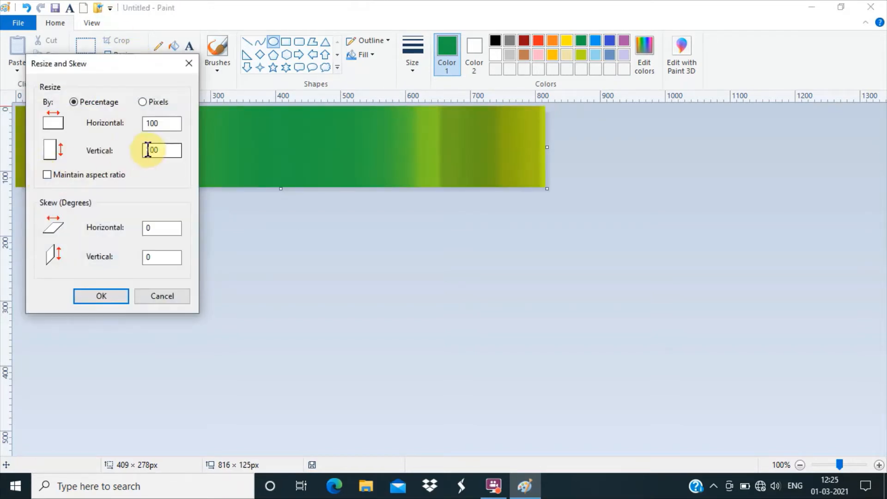
{"action": "left_click", "coordinate": [102, 296]}
- Stretch the stripes vertically once more and resize the canvas to about 1322 × 497 px, adding blank space beside them
{"action": "left_click", "coordinate": [119, 54]}
{"action": "left_click", "coordinate": [47, 174]}
{"action": "key", "text": "BackSpace"}
{"action": "type", "text": "1"}
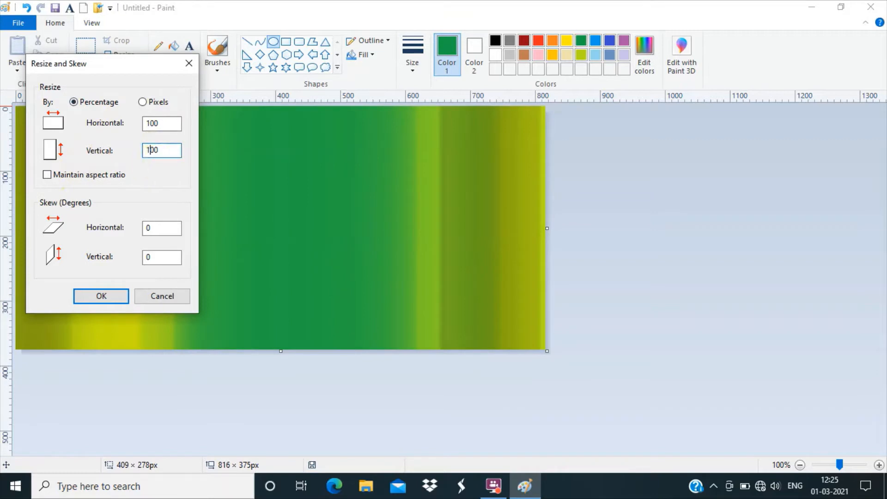
{"action": "left_click", "coordinate": [155, 152]}
{"action": "left_click", "coordinate": [90, 299]}
{"action": "left_click_drag", "start_coordinate": [280, 454], "coordinate": [297, 420]}
{"action": "left_click_drag", "start_coordinate": [550, 267], "coordinate": [873, 267]}
- Choose the thinnest line width and fill the blank area beside the stripes with light grey
{"action": "left_click", "coordinate": [415, 65]}
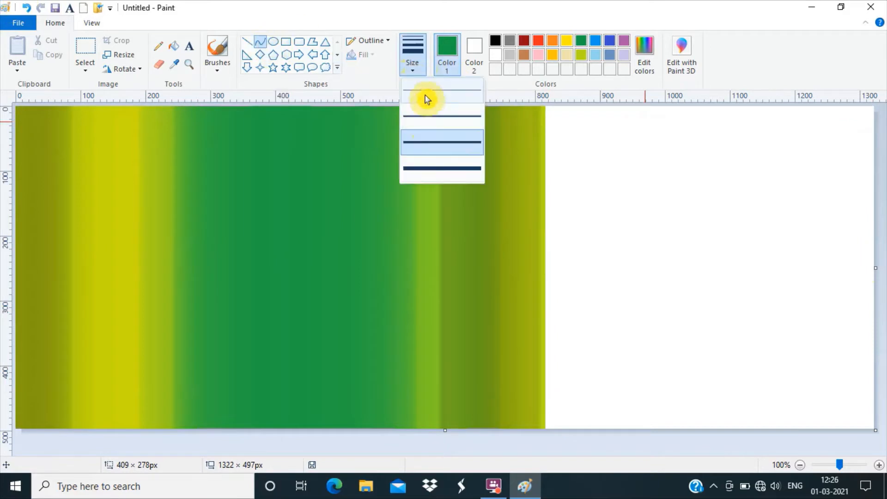
{"action": "left_click", "coordinate": [424, 98]}
{"action": "left_click", "coordinate": [510, 54]}
{"action": "left_click", "coordinate": [174, 47]}
{"action": "left_click", "coordinate": [557, 129]}
- Draw the arched top edge of a head on the grey area with a thin white curve
{"action": "left_click", "coordinate": [495, 54]}
{"action": "left_click", "coordinate": [260, 42]}
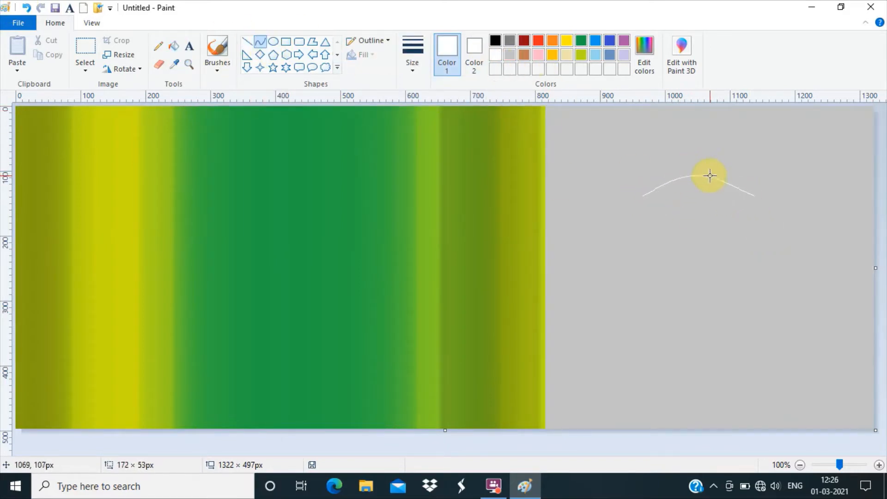
{"action": "left_click_drag", "start_coordinate": [711, 176], "coordinate": [701, 174]}
{"action": "right_click", "coordinate": [690, 173]}
{"action": "left_click", "coordinate": [696, 180]}
{"action": "left_click_drag", "start_coordinate": [645, 190], "coordinate": [700, 172]}
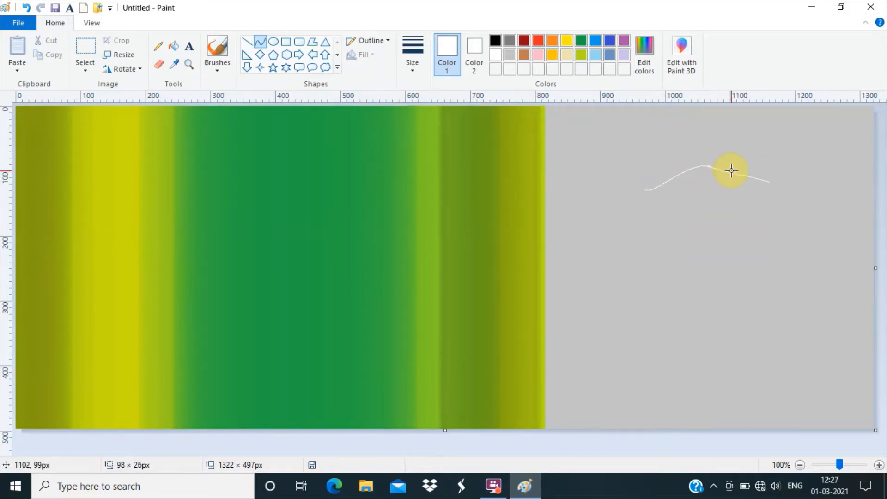
{"action": "right_click", "coordinate": [732, 171]}
{"action": "left_click", "coordinate": [739, 178]}
{"action": "left_click_drag", "start_coordinate": [752, 180], "coordinate": [762, 186]}
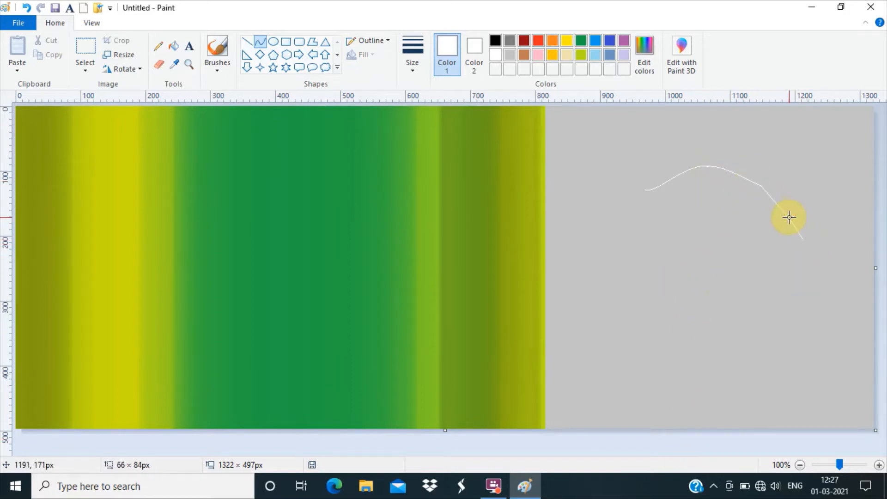
- Close the white head outline with curved sides and a rounded bottom edge
{"action": "left_click", "coordinate": [772, 204]}
{"action": "left_click", "coordinate": [783, 315]}
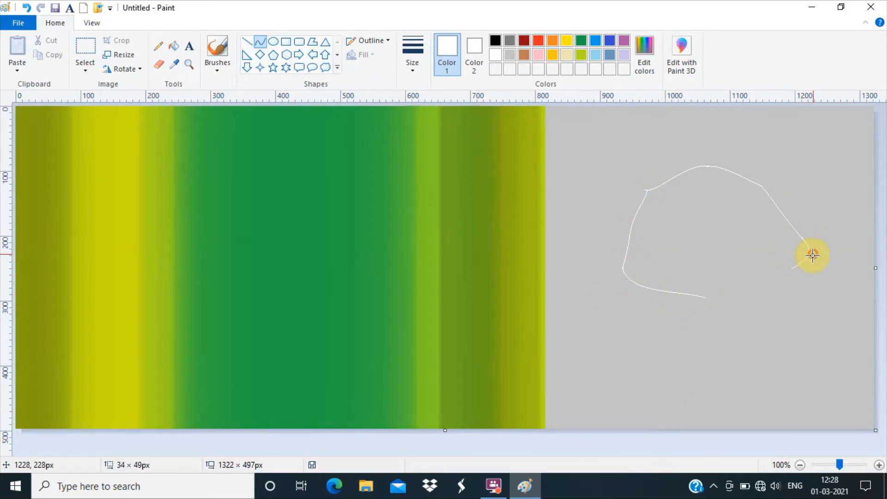
{"action": "mouse_move", "coordinate": [813, 256]}
{"action": "left_mouse_down"}
{"action": "mouse_move", "coordinate": [795, 285]}
{"action": "mouse_move", "coordinate": [715, 295]}
{"action": "left_mouse_up"}
- Clean up stray outline marks using light grey as the background colour, and fill the head shape with white
{"action": "left_click", "coordinate": [473, 55]}
{"action": "left_click", "coordinate": [509, 55]}
{"action": "left_click", "coordinate": [159, 64]}
{"action": "left_click", "coordinate": [260, 41]}
{"action": "left_click", "coordinate": [174, 45]}
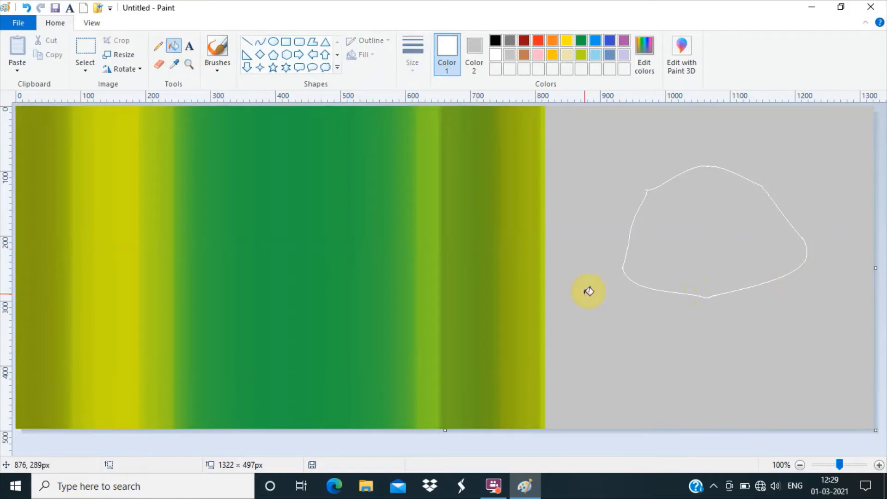
{"action": "left_click", "coordinate": [686, 289]}
- Draw a small black teardrop-like eye outline on the right half of the white head with the Curve tool
{"action": "left_click", "coordinate": [262, 47]}
{"action": "left_click", "coordinate": [495, 40]}
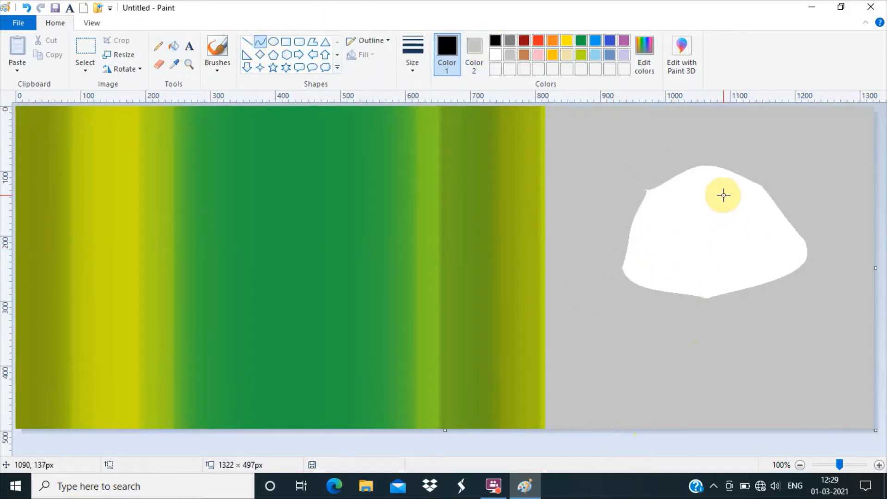
{"action": "mouse_move", "coordinate": [726, 218]}
{"action": "left_mouse_down"}
{"action": "mouse_move", "coordinate": [753, 249]}
{"action": "mouse_move", "coordinate": [744, 246]}
{"action": "mouse_move", "coordinate": [760, 236]}
{"action": "mouse_move", "coordinate": [736, 223]}
{"action": "mouse_move", "coordinate": [750, 211]}
{"action": "mouse_move", "coordinate": [757, 232]}
{"action": "left_mouse_up"}
{"action": "left_click", "coordinate": [732, 244]}
{"action": "left_click", "coordinate": [732, 244]}
{"action": "right_click", "coordinate": [735, 234]}
{"action": "left_click", "coordinate": [716, 443]}
{"action": "left_click", "coordinate": [754, 242]}
{"action": "left_click", "coordinate": [696, 434]}
{"action": "right_click", "coordinate": [753, 220]}
{"action": "left_click", "coordinate": [775, 228]}
{"action": "left_click", "coordinate": [727, 207]}
{"action": "left_click", "coordinate": [741, 205]}
{"action": "left_click", "coordinate": [733, 422]}
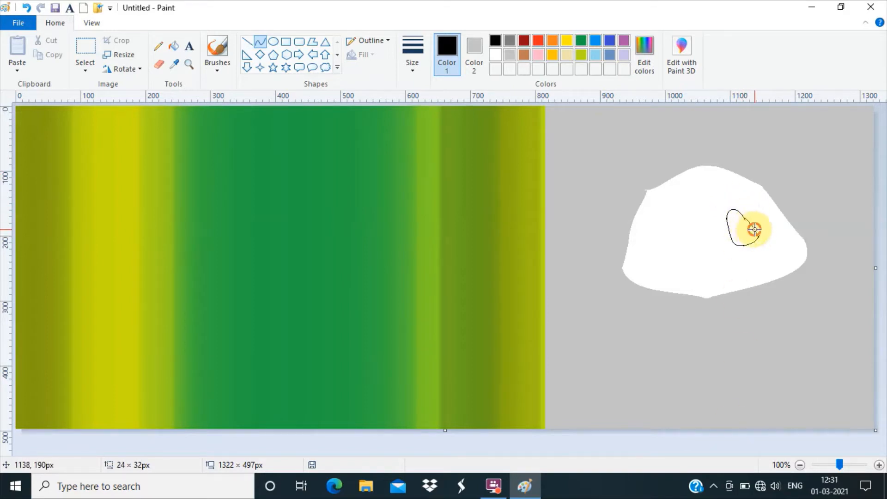
{"action": "left_click", "coordinate": [755, 229]}
- Try to make the left eye from a horizontally flipped copy of the right eye
{"action": "left_click", "coordinate": [87, 52]}
{"action": "left_click_drag", "start_coordinate": [707, 203], "coordinate": [763, 256]}
{"action": "left_click", "coordinate": [49, 41]}
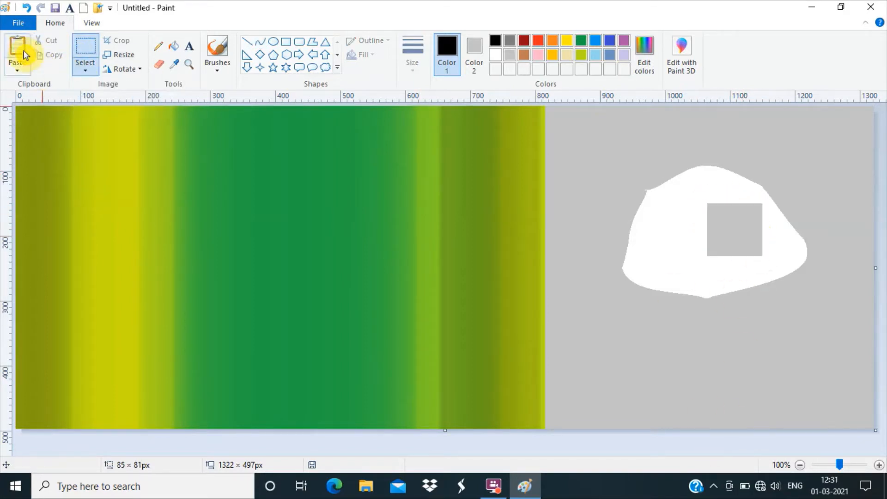
{"action": "left_click", "coordinate": [24, 51]}
{"action": "mouse_move", "coordinate": [45, 135]}
{"action": "left_mouse_down"}
{"action": "mouse_move", "coordinate": [736, 232]}
{"action": "mouse_move", "coordinate": [599, 227]}
{"action": "mouse_move", "coordinate": [697, 234]}
{"action": "mouse_move", "coordinate": [683, 239]}
{"action": "mouse_move", "coordinate": [688, 256]}
{"action": "left_mouse_up"}
{"action": "left_click", "coordinate": [22, 51]}
{"action": "left_click", "coordinate": [85, 69]}
{"action": "left_click", "coordinate": [92, 202]}
{"action": "left_click", "coordinate": [134, 69]}
{"action": "left_click", "coordinate": [132, 143]}
{"action": "right_click", "coordinate": [692, 243]}
{"action": "left_click", "coordinate": [725, 337]}
- Draw a black left eye outline on the white head with curves, rounded at the top and wider at the base
{"action": "left_click", "coordinate": [261, 42]}
{"action": "left_click_drag", "start_coordinate": [698, 240], "coordinate": [705, 252]}
{"action": "left_click", "coordinate": [706, 251]}
{"action": "left_click_drag", "start_coordinate": [702, 221], "coordinate": [681, 229]}
{"action": "mouse_move", "coordinate": [694, 225]}
{"action": "left_mouse_down"}
{"action": "mouse_move", "coordinate": [701, 199]}
{"action": "mouse_move", "coordinate": [674, 247]}
{"action": "mouse_move", "coordinate": [687, 253]}
{"action": "left_mouse_up"}
{"action": "left_click", "coordinate": [679, 214]}
{"action": "left_click", "coordinate": [680, 437]}
{"action": "left_click", "coordinate": [679, 237]}
{"action": "left_click", "coordinate": [694, 453]}
- Delete the right eye outline, fill its area with white, and set the background colour to white
{"action": "left_click", "coordinate": [86, 47]}
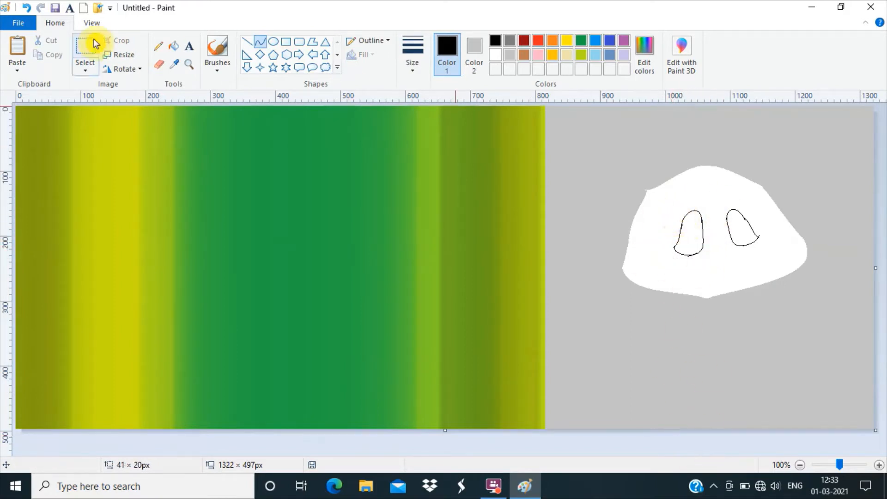
{"action": "left_click_drag", "start_coordinate": [718, 199], "coordinate": [760, 255]}
{"action": "right_click", "coordinate": [743, 235]}
{"action": "left_click", "coordinate": [772, 245]}
{"action": "left_click", "coordinate": [174, 47]}
{"action": "left_click", "coordinate": [739, 227]}
{"action": "left_click", "coordinate": [495, 54]}
{"action": "left_click", "coordinate": [729, 248]}
{"action": "left_click", "coordinate": [473, 54]}
{"action": "left_click", "coordinate": [497, 56]}
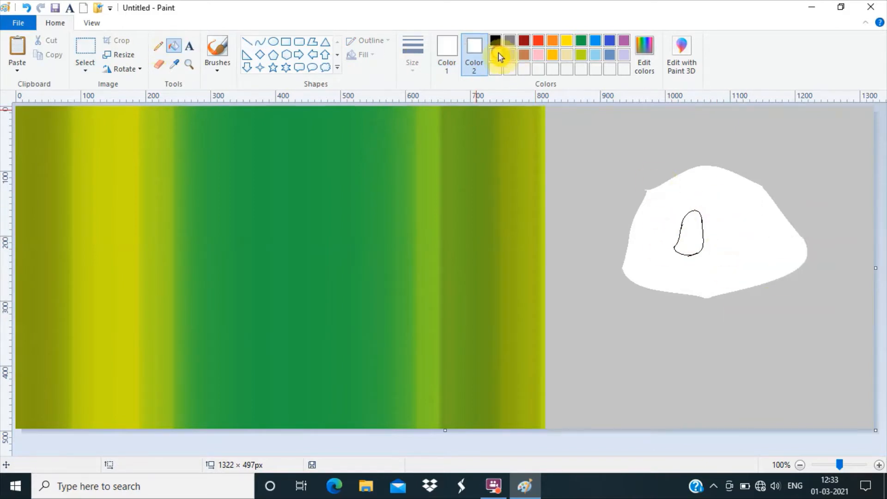
- Try to make the right eye from a horizontally flipped copy of the left eye outline
{"action": "left_click", "coordinate": [85, 48]}
{"action": "left_click_drag", "start_coordinate": [662, 195], "coordinate": [709, 269]}
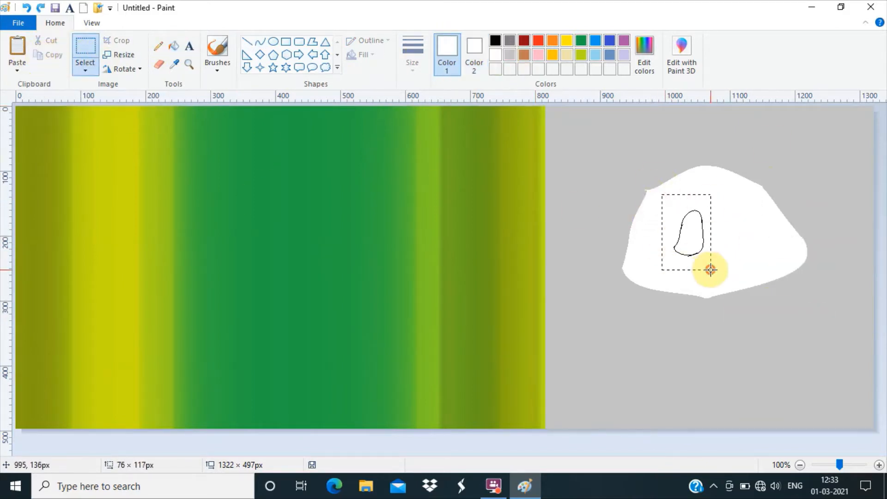
{"action": "key", "text": "ctrl+c"}
{"action": "key", "text": "ctrl+v"}
{"action": "mouse_move", "coordinate": [38, 141]}
{"action": "left_mouse_down"}
{"action": "mouse_move", "coordinate": [251, 194]}
{"action": "mouse_move", "coordinate": [736, 241]}
{"action": "mouse_move", "coordinate": [749, 233]}
{"action": "left_mouse_up"}
{"action": "left_click", "coordinate": [85, 67]}
{"action": "left_click", "coordinate": [128, 69]}
{"action": "left_click", "coordinate": [139, 142]}
{"action": "right_click", "coordinate": [740, 233]}
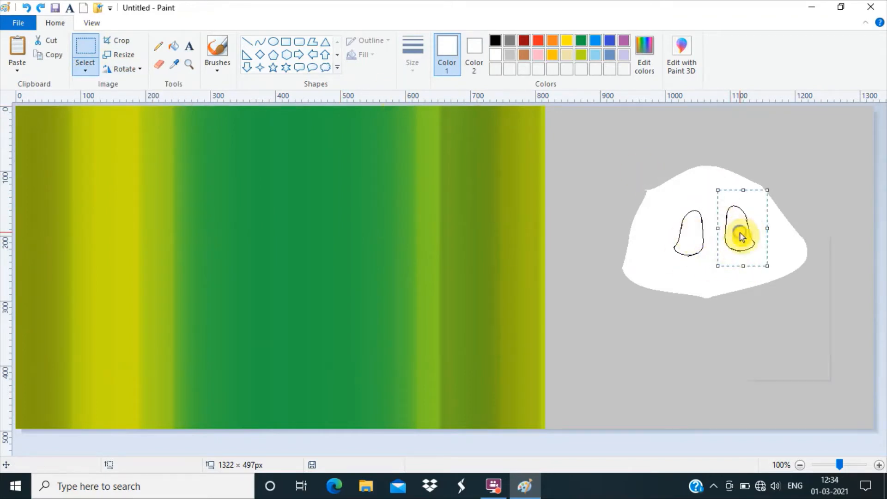
{"action": "left_click", "coordinate": [762, 325]}
- Shift the left eye slightly down and outward, and draw a slanted black right eye outline with curves
{"action": "mouse_move", "coordinate": [663, 200]}
{"action": "left_mouse_down"}
{"action": "mouse_move", "coordinate": [711, 259]}
{"action": "mouse_move", "coordinate": [697, 269]}
{"action": "left_mouse_up"}
{"action": "left_click", "coordinate": [260, 41]}
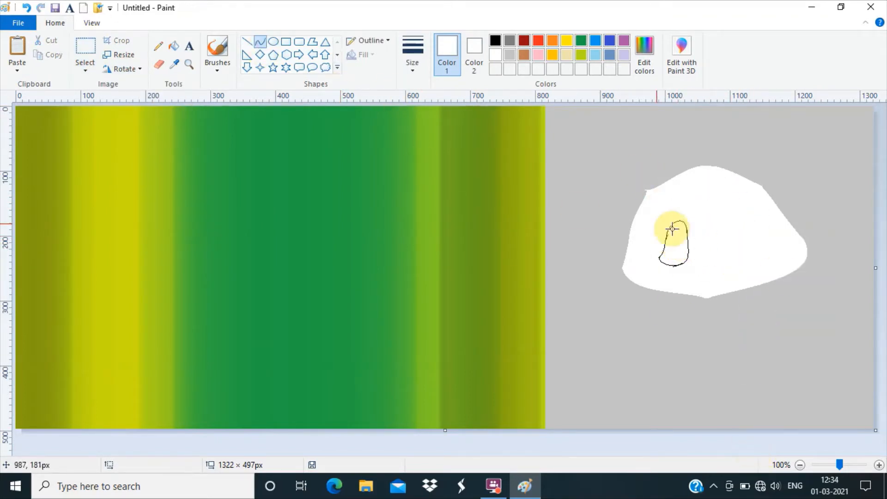
{"action": "left_click", "coordinate": [495, 40]}
{"action": "mouse_move", "coordinate": [718, 221]}
{"action": "left_mouse_down"}
{"action": "mouse_move", "coordinate": [717, 246]}
{"action": "mouse_move", "coordinate": [749, 230]}
{"action": "mouse_move", "coordinate": [733, 202]}
{"action": "left_mouse_up"}
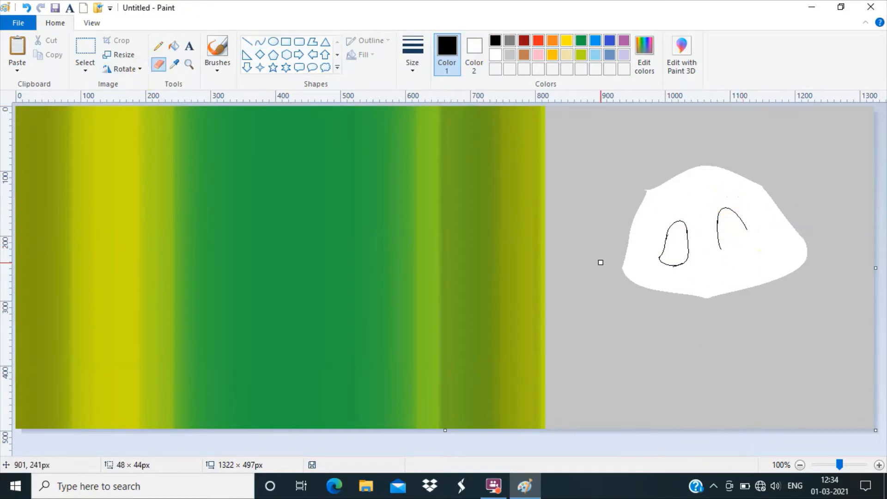
{"action": "left_click", "coordinate": [263, 44]}
{"action": "mouse_move", "coordinate": [721, 249]}
{"action": "left_mouse_down"}
{"action": "mouse_move", "coordinate": [756, 242]}
{"action": "mouse_move", "coordinate": [745, 252]}
{"action": "left_mouse_up"}
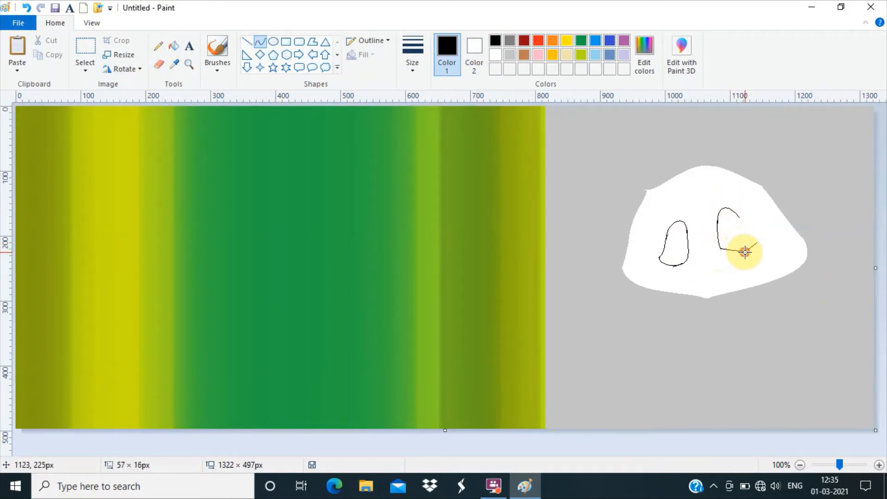
{"action": "left_click", "coordinate": [770, 446]}
{"action": "left_click_drag", "start_coordinate": [739, 216], "coordinate": [755, 243]}
- Fill both eye outlines on the white head with black
{"action": "left_click", "coordinate": [174, 46]}
{"action": "left_click", "coordinate": [734, 231]}
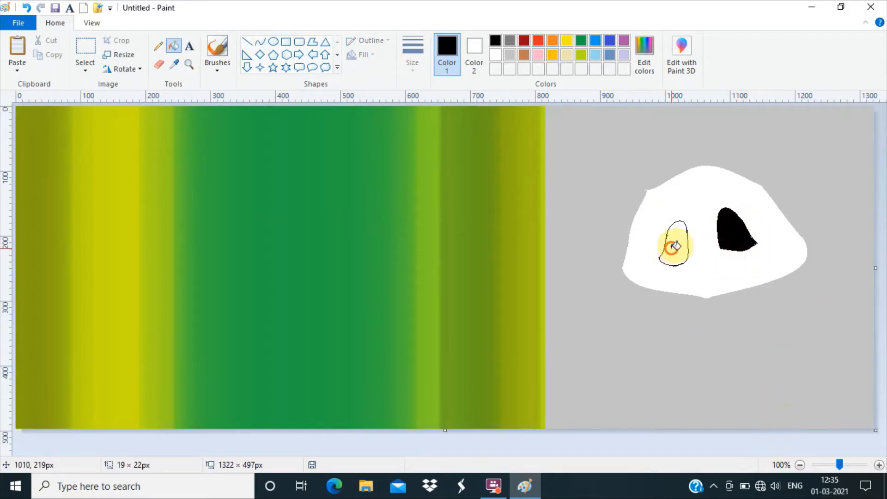
{"action": "left_click", "coordinate": [675, 242]}
{"action": "left_click", "coordinate": [475, 51]}
{"action": "left_click", "coordinate": [446, 48]}
{"action": "left_click", "coordinate": [159, 64]}
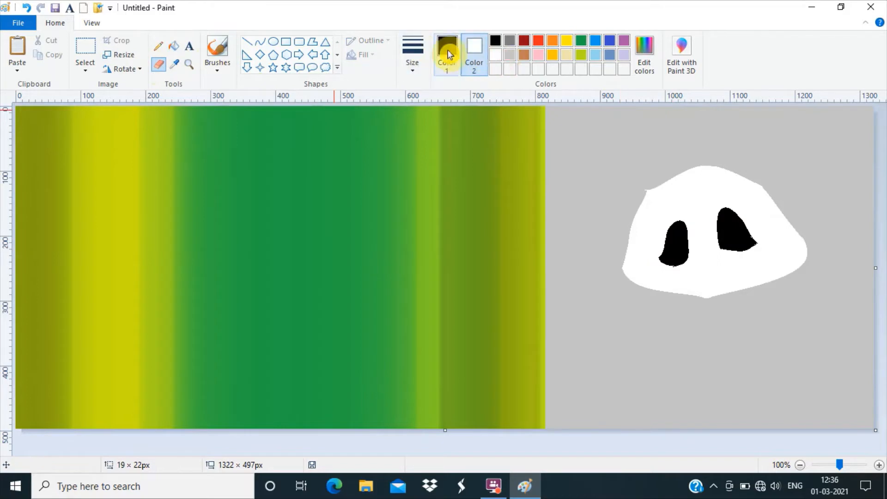
- Extend the head's chin with two white curves meeting just below it, and fill the enclosed gap with white
{"action": "left_click", "coordinate": [496, 54]}
{"action": "left_click", "coordinate": [261, 41]}
{"action": "left_click_drag", "start_coordinate": [624, 269], "coordinate": [707, 325]}
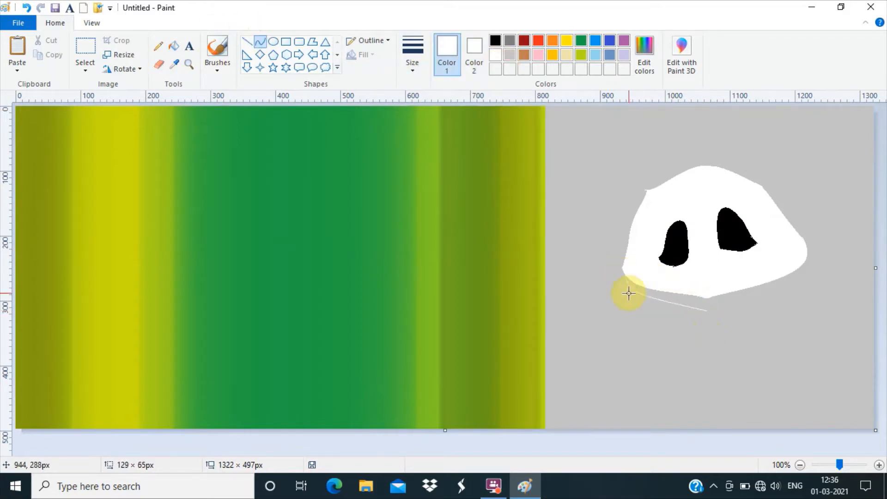
{"action": "left_click", "coordinate": [690, 306]}
{"action": "mouse_move", "coordinate": [805, 260]}
{"action": "left_mouse_down"}
{"action": "mouse_move", "coordinate": [729, 316]}
{"action": "mouse_move", "coordinate": [707, 312]}
{"action": "left_mouse_up"}
{"action": "left_click", "coordinate": [787, 282]}
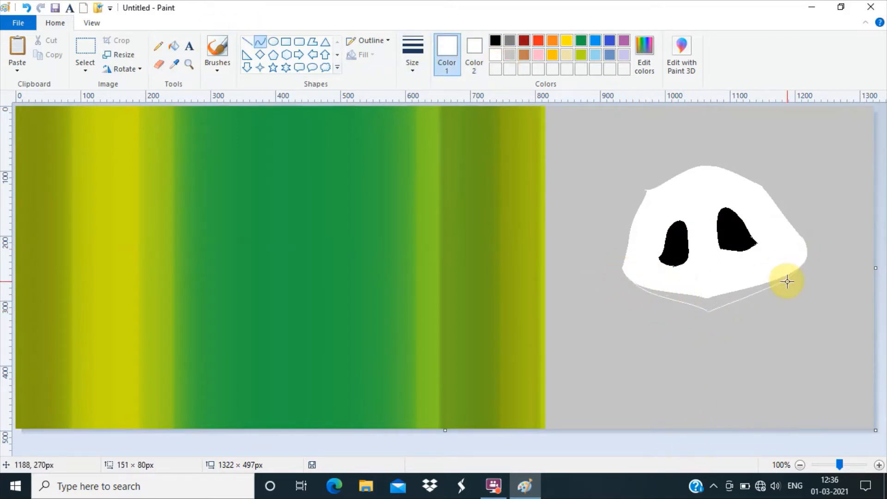
{"action": "left_click", "coordinate": [173, 45]}
{"action": "left_click", "coordinate": [714, 302]}
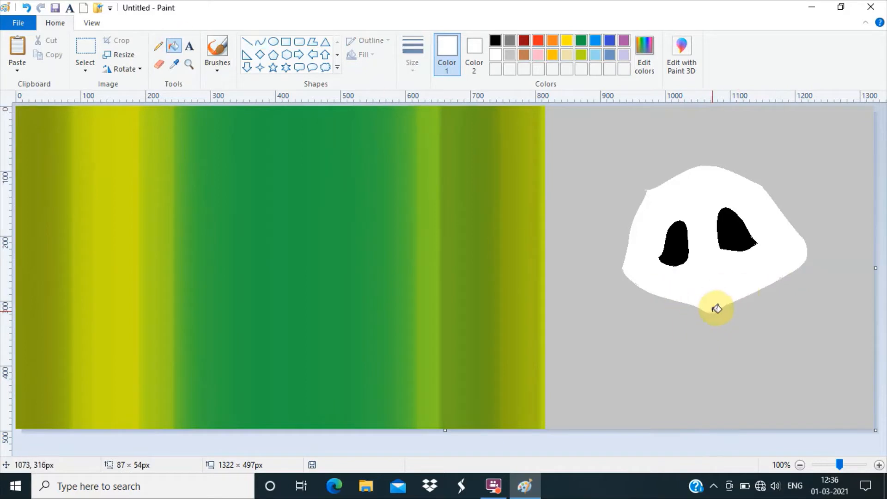
- Draw a small rounded nose outline below and between the eyes with black curves and fill it black
{"action": "left_click", "coordinate": [261, 42]}
{"action": "left_click", "coordinate": [496, 40]}
{"action": "left_click_drag", "start_coordinate": [696, 272], "coordinate": [705, 271]}
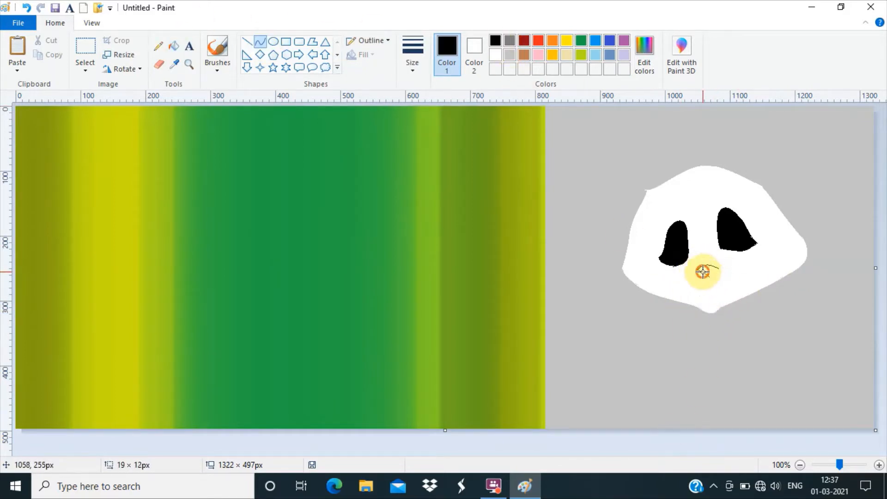
{"action": "left_click", "coordinate": [708, 272]}
{"action": "left_click_drag", "start_coordinate": [717, 267], "coordinate": [712, 278]}
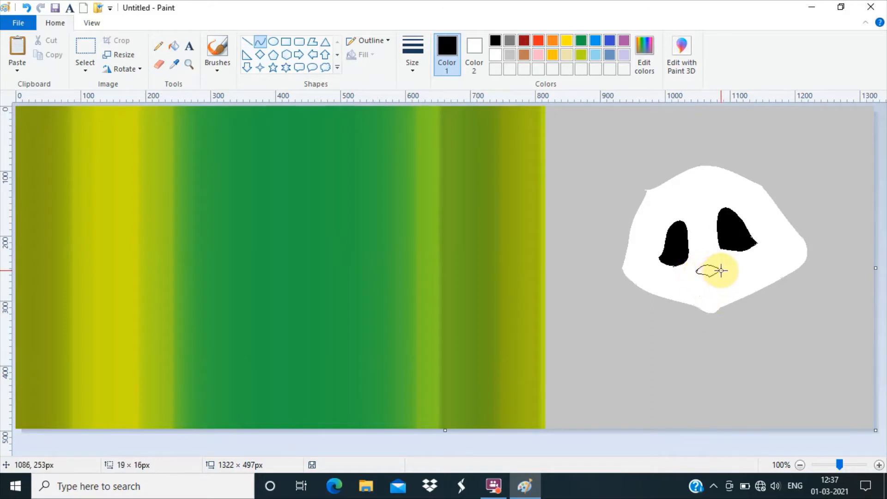
{"action": "left_click", "coordinate": [710, 273]}
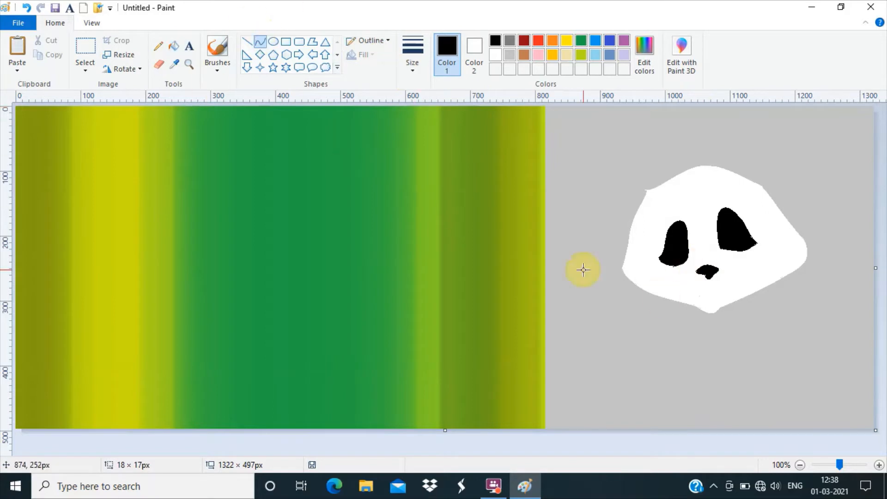
{"action": "left_click", "coordinate": [217, 65]}
{"action": "left_click", "coordinate": [237, 110]}
{"action": "left_click", "coordinate": [413, 55]}
{"action": "left_click", "coordinate": [412, 181]}
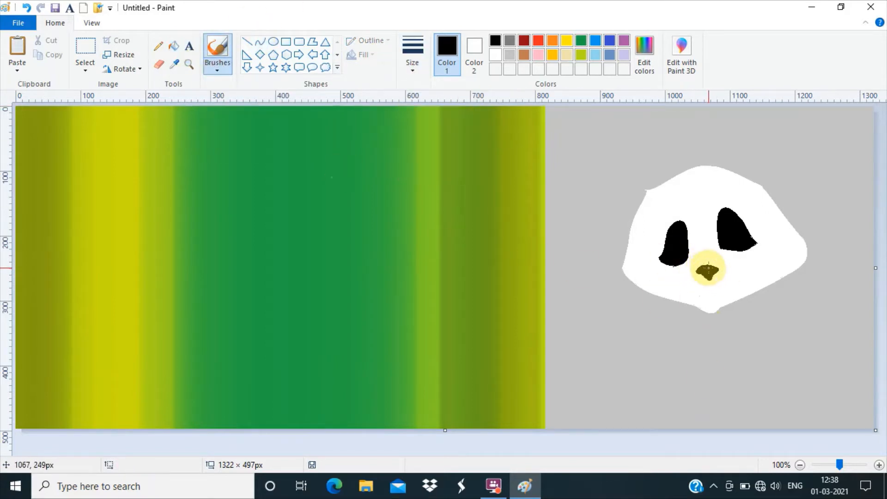
- Try a short curved mouth line just below the nose and delete it
{"action": "left_click", "coordinate": [261, 41]}
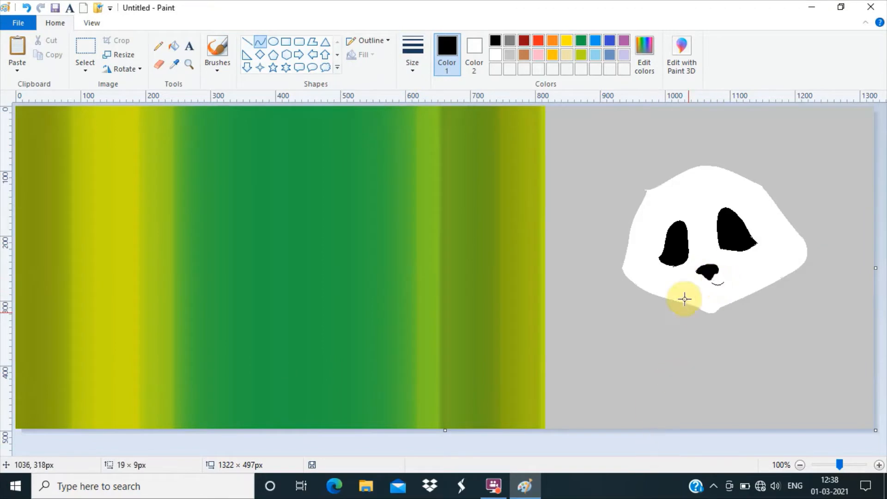
{"action": "left_click", "coordinate": [85, 50]}
{"action": "left_click_drag", "start_coordinate": [694, 281], "coordinate": [732, 288]}
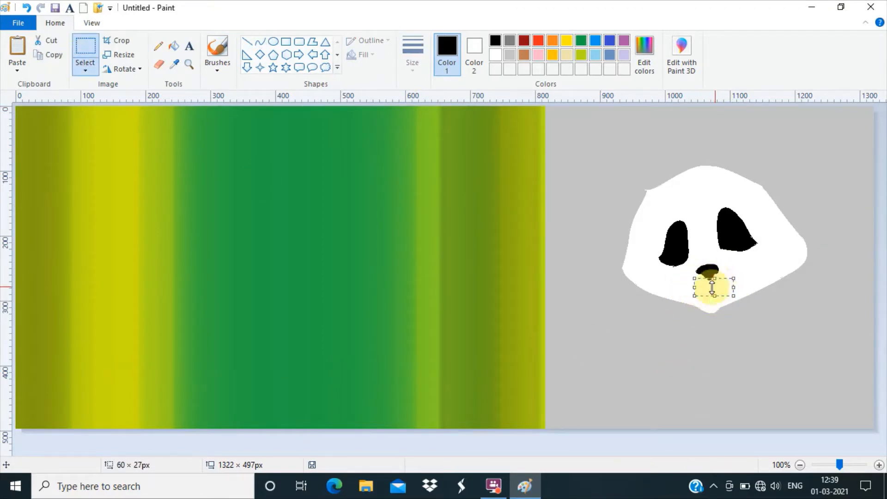
{"action": "key", "text": "Delete"}
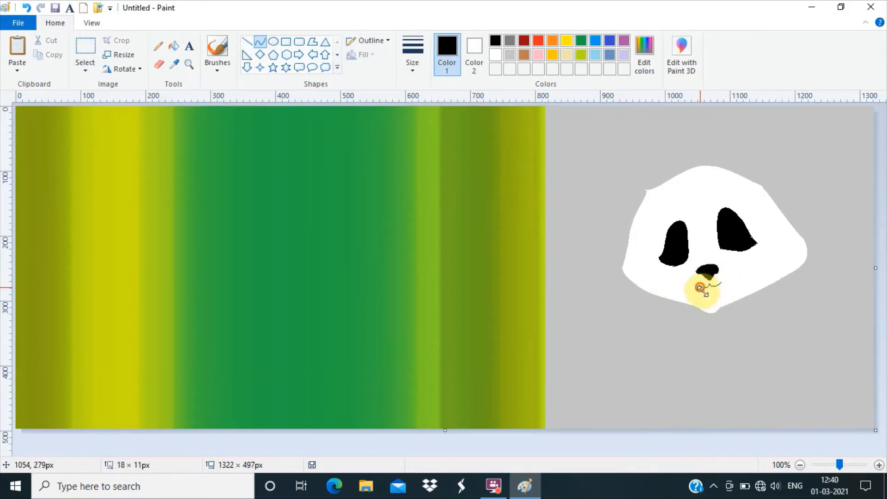
- Thicken the two-curve mouth below the nose with a wider black pencil stroke
{"action": "left_click", "coordinate": [158, 45]}
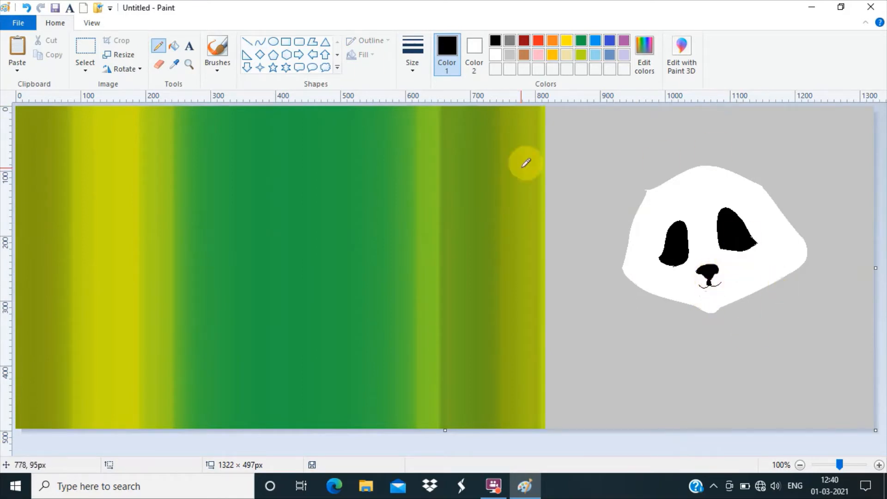
{"action": "left_click", "coordinate": [413, 54]}
{"action": "left_click", "coordinate": [430, 93]}
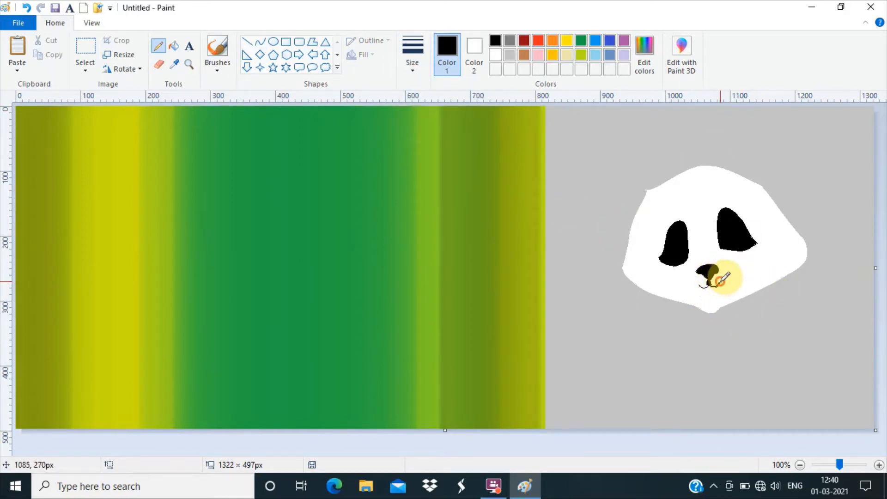
{"action": "left_click_drag", "start_coordinate": [720, 281], "coordinate": [698, 286]}
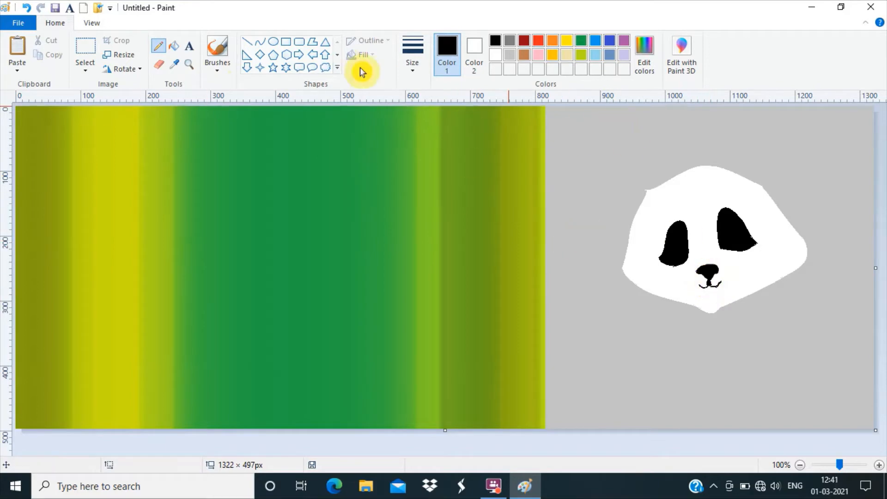
- Outline a rounded right ear above the head's upper-right edge with black curves, undoing the first stroke
{"action": "left_click", "coordinate": [259, 42]}
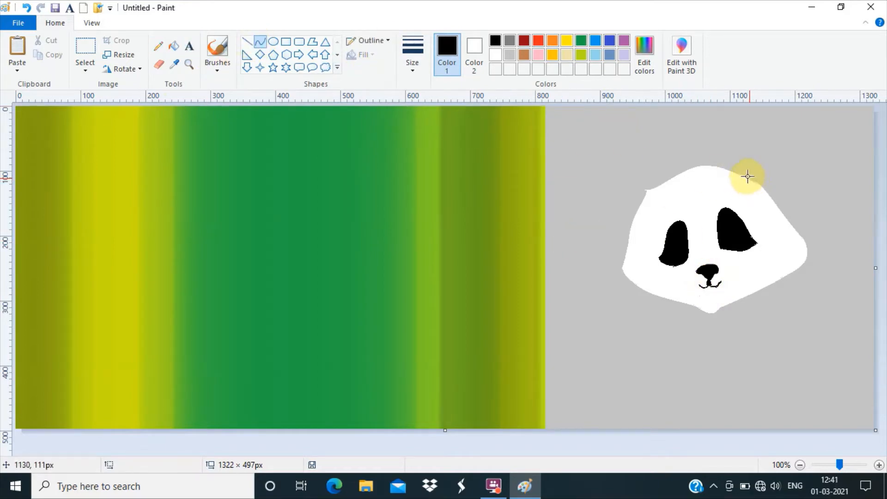
{"action": "mouse_move", "coordinate": [752, 180]}
{"action": "left_mouse_down"}
{"action": "mouse_move", "coordinate": [764, 189]}
{"action": "mouse_move", "coordinate": [746, 151]}
{"action": "mouse_move", "coordinate": [833, 146]}
{"action": "mouse_move", "coordinate": [782, 165]}
{"action": "mouse_move", "coordinate": [832, 192]}
{"action": "mouse_move", "coordinate": [794, 161]}
{"action": "left_mouse_up"}
{"action": "key", "text": "ctrl+z"}
{"action": "mouse_move", "coordinate": [743, 175]}
{"action": "left_mouse_down"}
{"action": "mouse_move", "coordinate": [744, 143]}
{"action": "mouse_move", "coordinate": [768, 192]}
{"action": "mouse_move", "coordinate": [786, 182]}
{"action": "mouse_move", "coordinate": [786, 157]}
{"action": "left_mouse_up"}
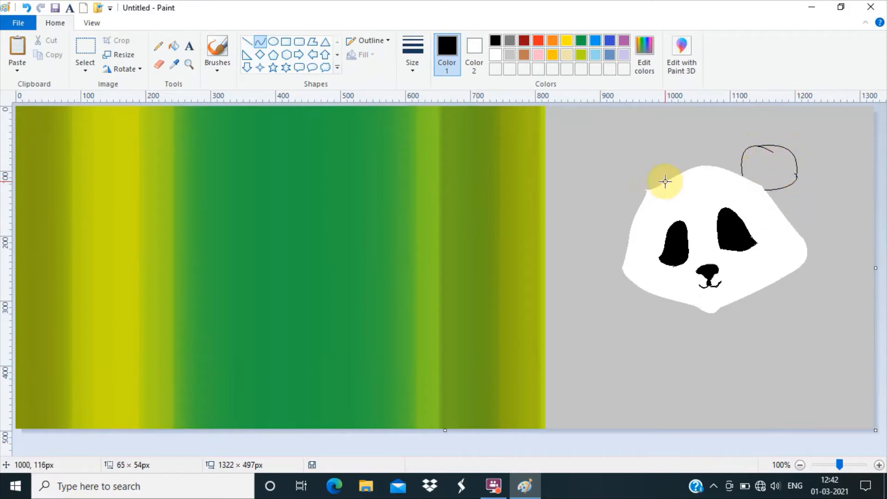
- Try a first outline of the left ear with curves at the head's upper-left edge
{"action": "left_click_drag", "start_coordinate": [664, 182], "coordinate": [638, 143]}
{"action": "left_click_drag", "start_coordinate": [601, 153], "coordinate": [568, 210]}
{"action": "right_click", "coordinate": [604, 173]}
{"action": "left_click", "coordinate": [647, 181]}
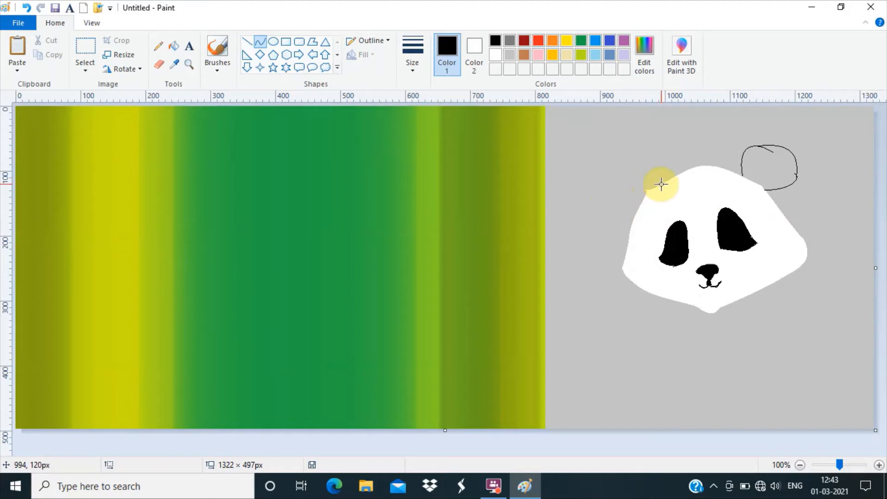
- Outline a rounded left ear on the head's upper-left edge with black curves and fill both ears black
{"action": "left_click_drag", "start_coordinate": [661, 184], "coordinate": [628, 177]}
{"action": "left_click", "coordinate": [628, 156]}
{"action": "left_click_drag", "start_coordinate": [634, 217], "coordinate": [597, 194]}
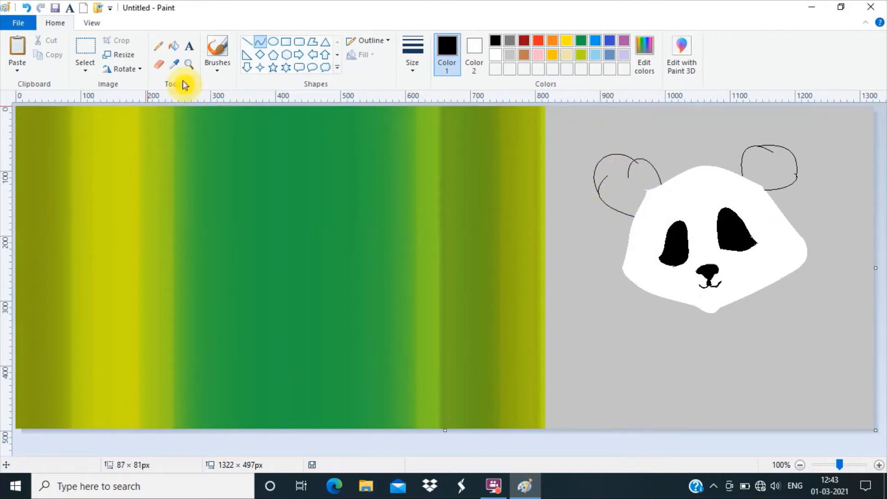
{"action": "left_click", "coordinate": [174, 46]}
{"action": "left_click", "coordinate": [615, 185]}
{"action": "left_click", "coordinate": [768, 164]}
- Smooth the notch along the left ear's upper edge with a black curve and fill the gap black
{"action": "left_click_drag", "start_coordinate": [659, 183], "coordinate": [618, 146]}
{"action": "left_click", "coordinate": [174, 45]}
{"action": "left_click", "coordinate": [632, 155]}
- Widen the right ear with curves at its inner side and lower edge, and fill both gaps black
{"action": "left_click", "coordinate": [260, 42]}
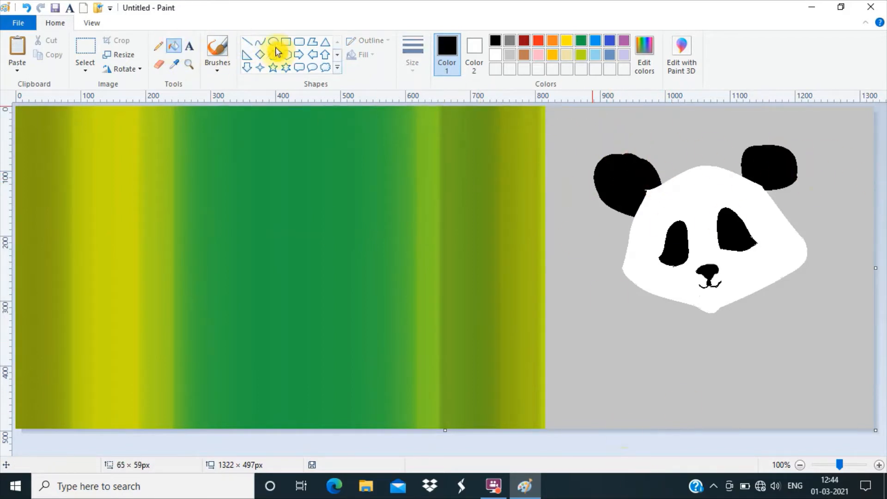
{"action": "left_click_drag", "start_coordinate": [735, 174], "coordinate": [740, 152]}
{"action": "left_click", "coordinate": [177, 50]}
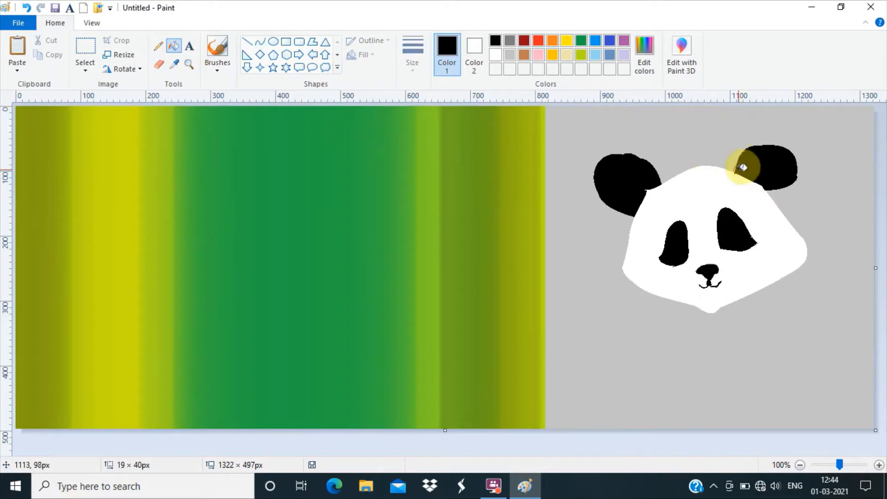
{"action": "left_click", "coordinate": [739, 165]}
{"action": "left_click", "coordinate": [260, 42]}
{"action": "mouse_move", "coordinate": [796, 177]}
{"action": "left_mouse_down"}
{"action": "mouse_move", "coordinate": [768, 195]}
{"action": "mouse_move", "coordinate": [782, 193]}
{"action": "left_mouse_up"}
{"action": "left_click", "coordinate": [172, 50]}
{"action": "left_click", "coordinate": [776, 189]}
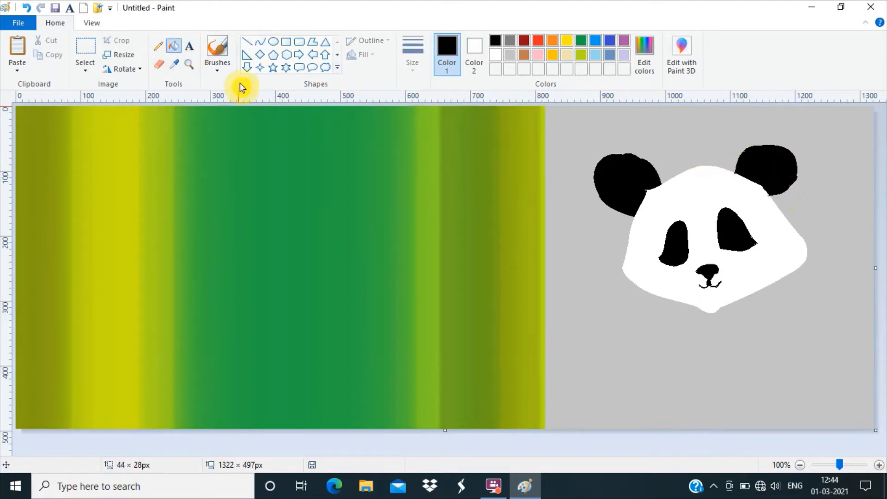
- Draw black shoulder curves sloping outward and down from both sides of the head's lower edge
{"action": "left_click", "coordinate": [260, 43]}
{"action": "left_click_drag", "start_coordinate": [660, 298], "coordinate": [633, 341]}
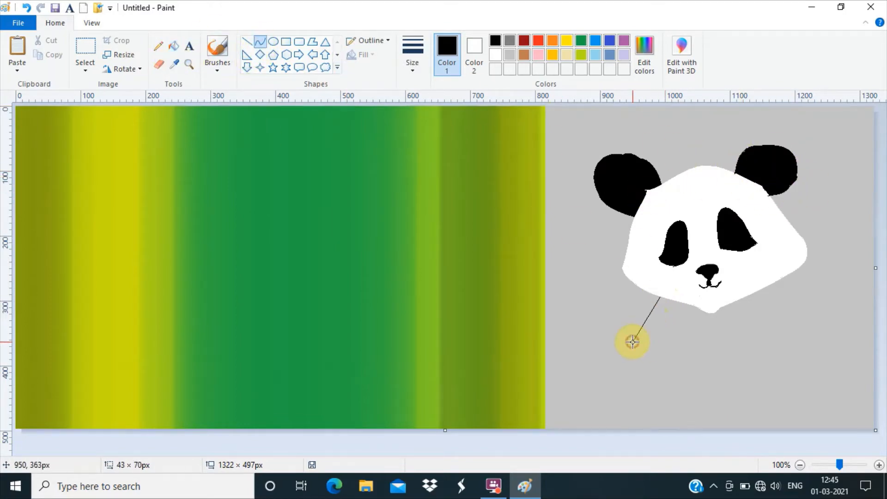
{"action": "left_click_drag", "start_coordinate": [751, 293], "coordinate": [762, 307]}
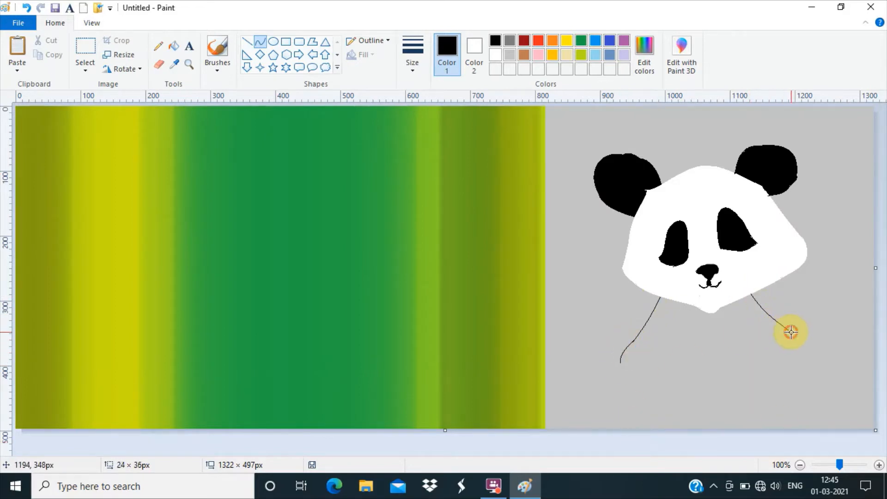
- Try erasing the lower bends of both shoulder lines
{"action": "left_click", "coordinate": [158, 64]}
{"action": "left_click_drag", "start_coordinate": [631, 345], "coordinate": [623, 352]}
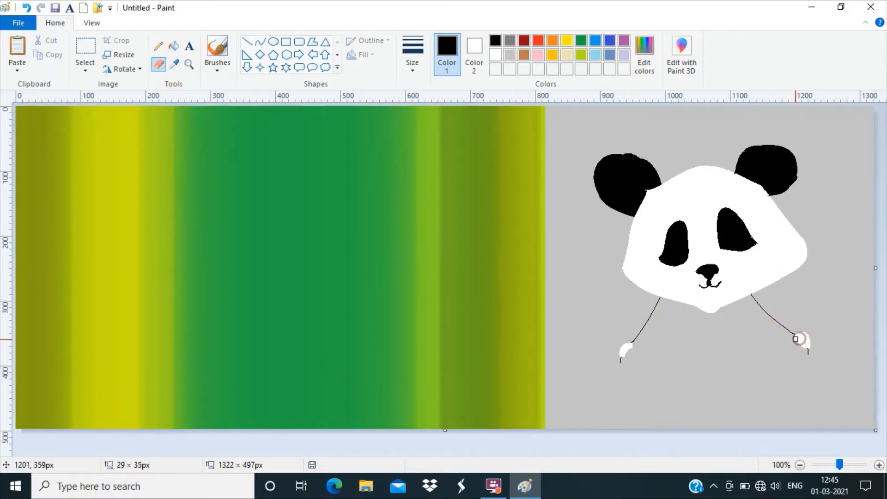
- Outline the left arm with two long curves running down and inward, joined by a rounded curve at the shoulder
{"action": "left_click", "coordinate": [260, 42]}
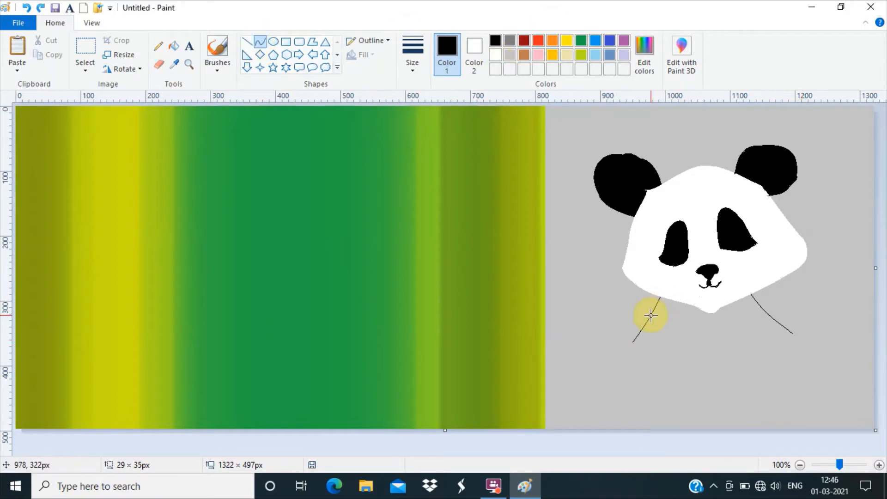
{"action": "left_click_drag", "start_coordinate": [661, 302], "coordinate": [705, 388]}
{"action": "left_click", "coordinate": [677, 360]}
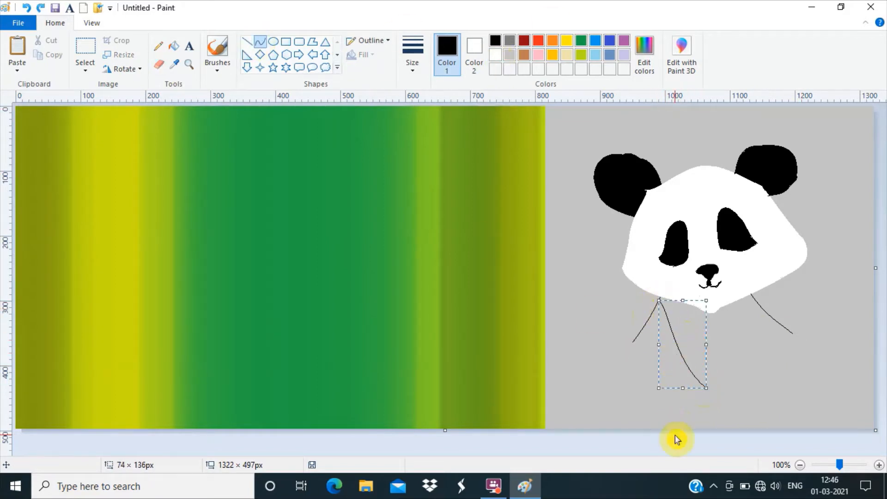
{"action": "left_click", "coordinate": [675, 437]}
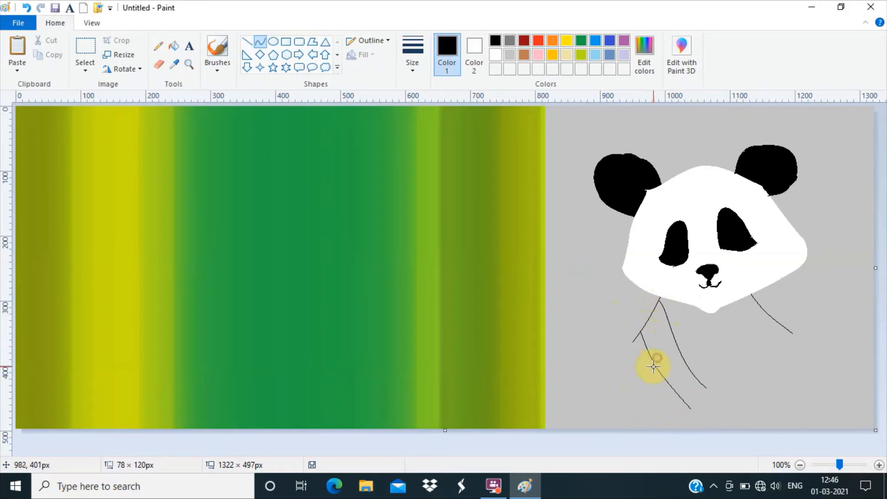
{"action": "left_click_drag", "start_coordinate": [647, 322], "coordinate": [654, 293]}
{"action": "left_click", "coordinate": [650, 440]}
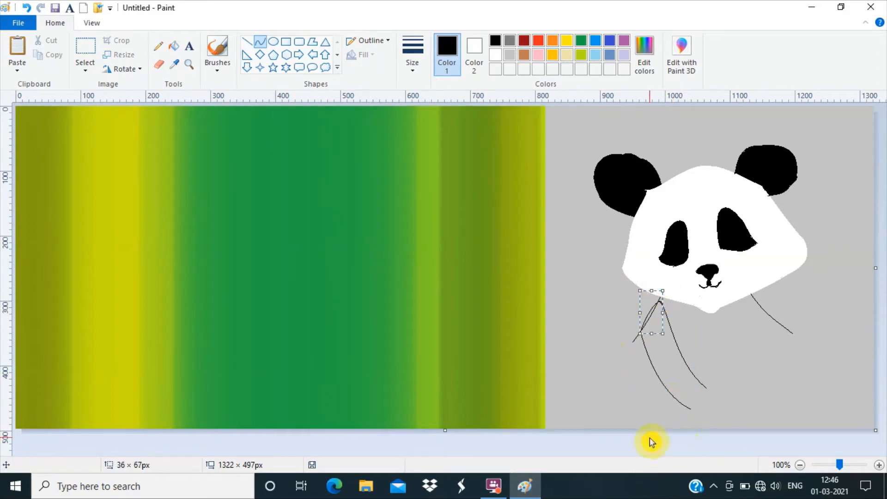
- Outline the right arm with two long curves running down and inward, joined by a rounded curve at the shoulder
{"action": "left_click_drag", "start_coordinate": [753, 298], "coordinate": [733, 392]}
{"action": "left_click", "coordinate": [705, 445]}
{"action": "left_click_drag", "start_coordinate": [780, 323], "coordinate": [752, 398]}
{"action": "left_click_drag", "start_coordinate": [746, 319], "coordinate": [773, 341]}
{"action": "left_click", "coordinate": [759, 289]}
{"action": "left_click_drag", "start_coordinate": [758, 289], "coordinate": [786, 330]}
{"action": "left_click", "coordinate": [700, 444]}
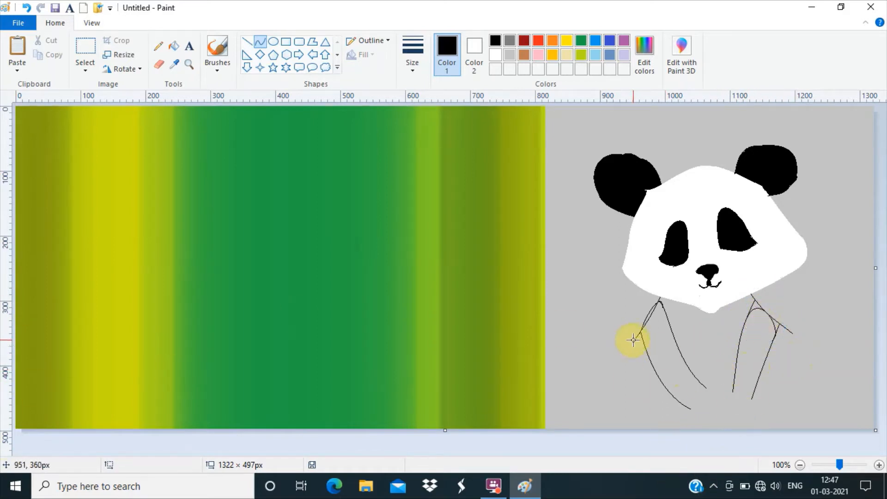
- Extend both shoulder lines outward and draw the upper leg lines sloping inward from their ends
{"action": "left_click_drag", "start_coordinate": [789, 330], "coordinate": [805, 352]}
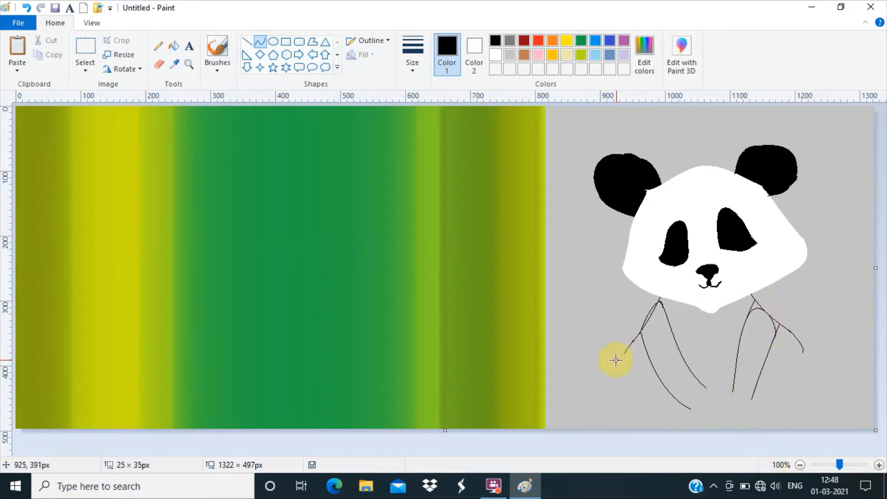
{"action": "left_click", "coordinate": [646, 370]}
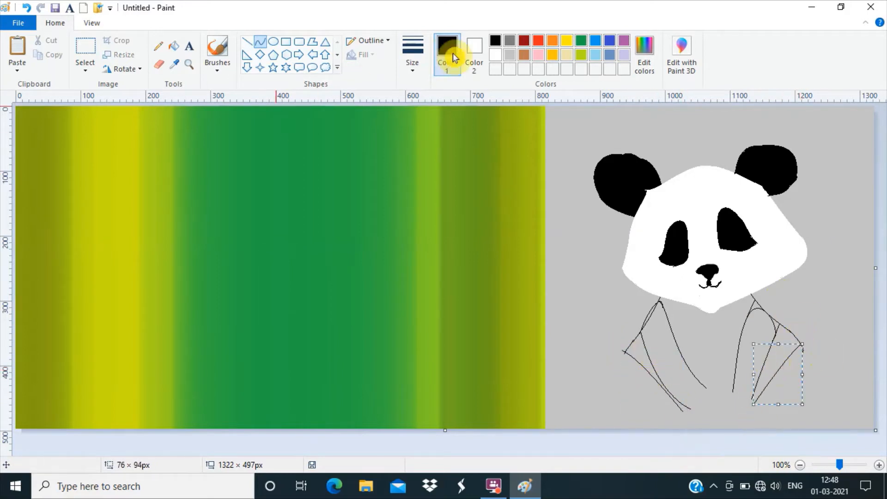
- Set the secondary color to light grey and erase the stray line end at the right leg's outer corner
{"action": "right_click", "coordinate": [509, 55]}
{"action": "left_click", "coordinate": [160, 66]}
{"action": "left_click", "coordinate": [803, 352]}
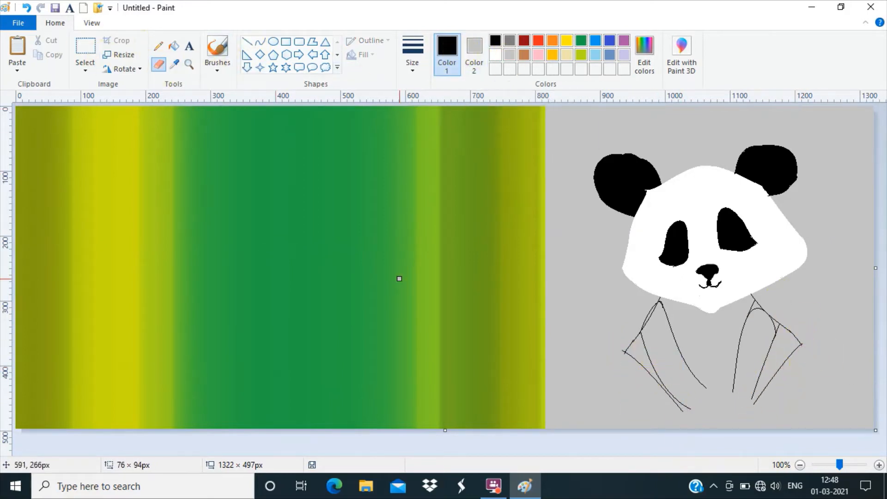
- Draw scalloped toes on both feet and close the lower leg and body outline with black curves
{"action": "left_click", "coordinate": [260, 42]}
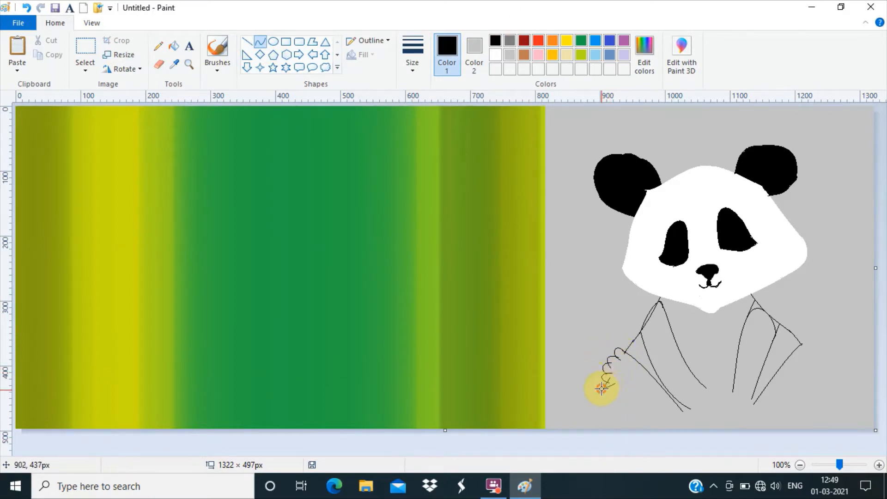
{"action": "left_click_drag", "start_coordinate": [646, 404], "coordinate": [647, 409]}
{"action": "mouse_move", "coordinate": [800, 344]}
{"action": "left_mouse_down"}
{"action": "mouse_move", "coordinate": [813, 351]}
{"action": "mouse_move", "coordinate": [804, 347]}
{"action": "left_mouse_up"}
{"action": "right_click", "coordinate": [799, 347]}
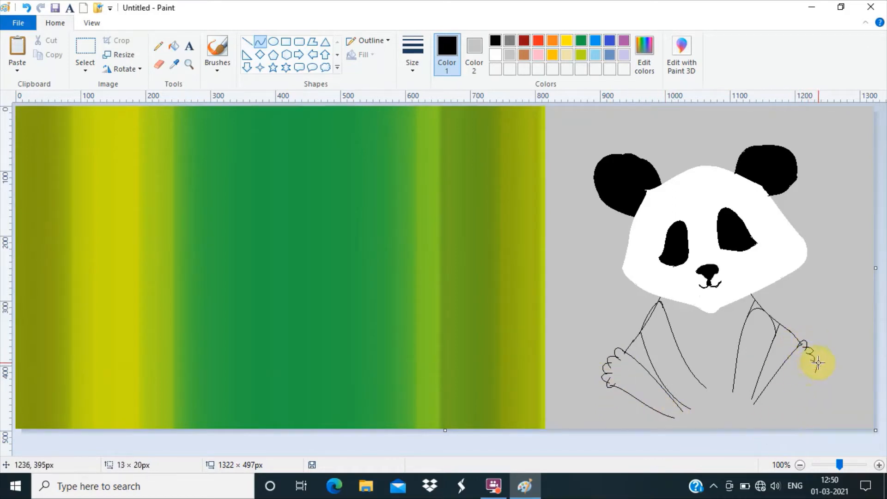
{"action": "left_click_drag", "start_coordinate": [818, 363], "coordinate": [782, 396]}
{"action": "left_click_drag", "start_coordinate": [669, 414], "coordinate": [773, 412]}
- Fill the panda's body, arms and legs with black, including the small gaps at both shoulders
{"action": "left_click", "coordinate": [174, 46]}
{"action": "left_click", "coordinate": [652, 314]}
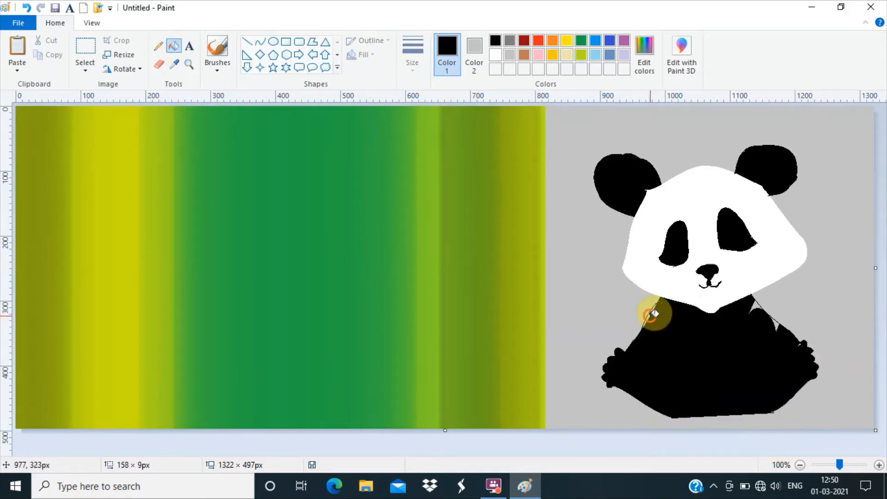
{"action": "left_click", "coordinate": [779, 321]}
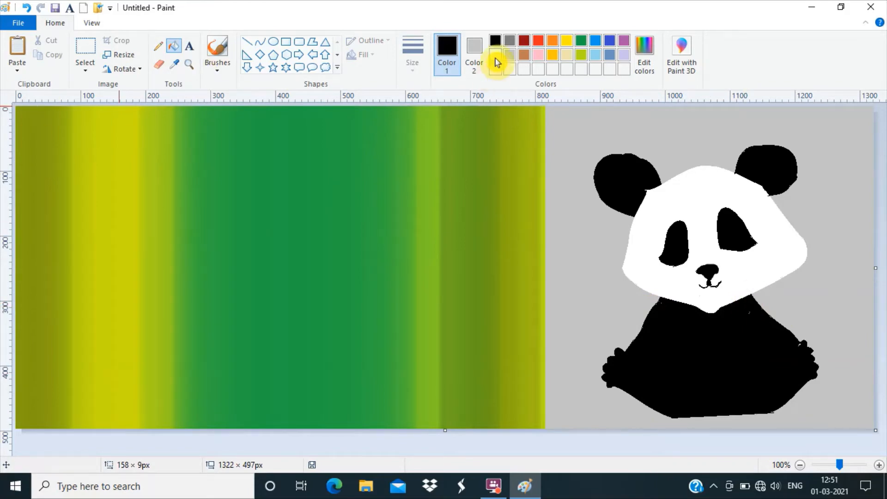
- Define a custom dark grey drawing color with red, green and blue all at 35
{"action": "left_click", "coordinate": [247, 41]}
{"action": "left_click", "coordinate": [644, 75]}
{"action": "left_click", "coordinate": [578, 259]}
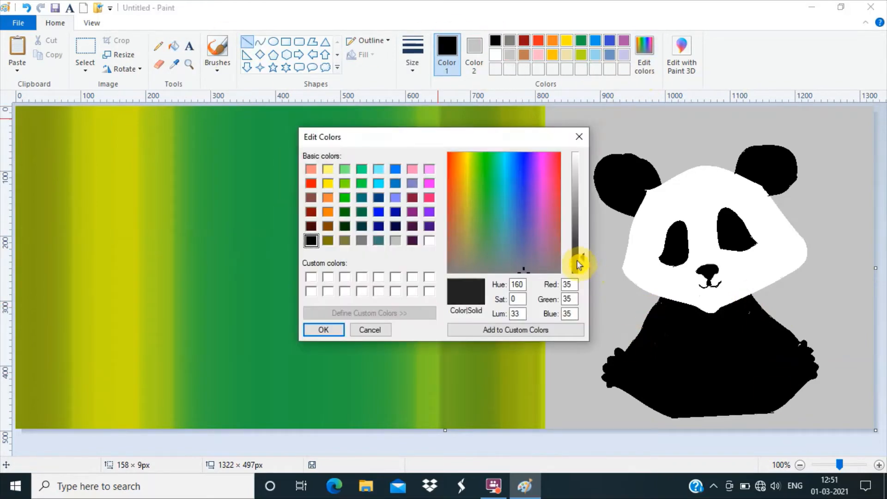
{"action": "key", "text": "Return"}
- Draw a dark grey curve from the left foot to the body's base to mark the left leg's upper edge
{"action": "left_click_drag", "start_coordinate": [622, 352], "coordinate": [678, 409]}
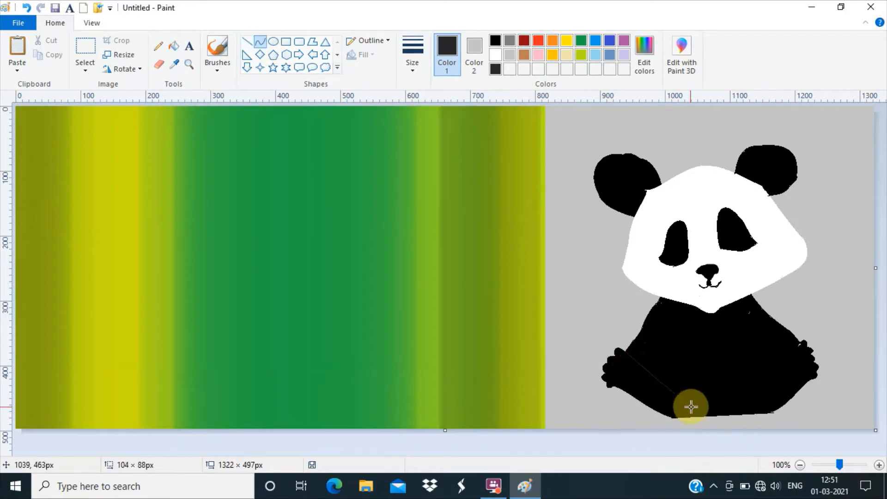
{"action": "left_click_drag", "start_coordinate": [702, 418], "coordinate": [633, 358]}
{"action": "left_click", "coordinate": [648, 361]}
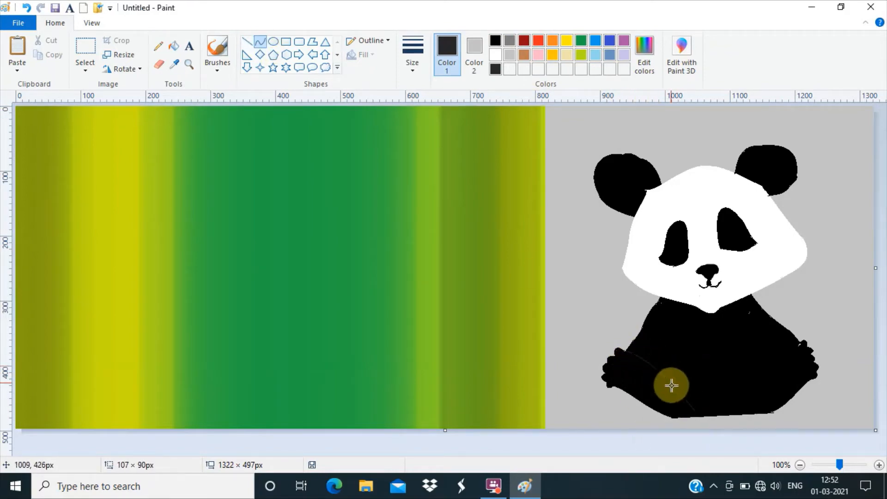
- Bend the left leg's dark grey curve to shape and draw a matching curve along the right leg's upper edge
{"action": "left_click", "coordinate": [675, 398]}
{"action": "left_click_drag", "start_coordinate": [689, 348], "coordinate": [695, 344]}
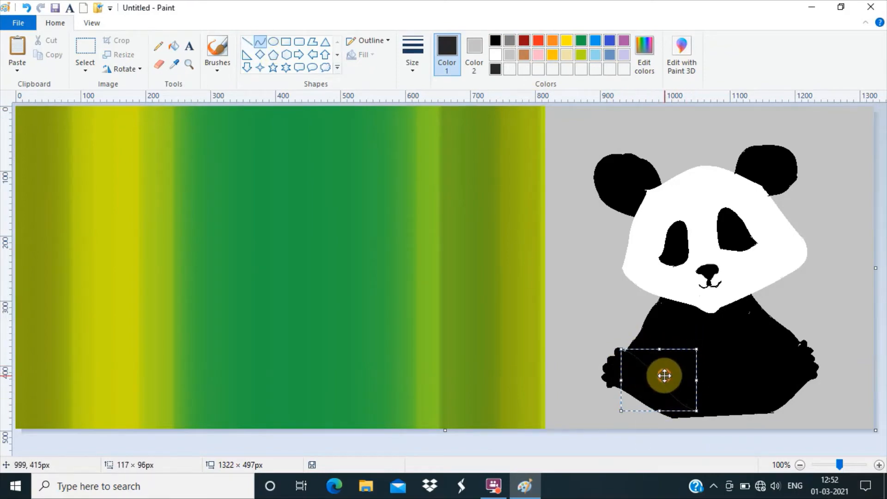
{"action": "left_click_drag", "start_coordinate": [695, 407], "coordinate": [705, 415]}
{"action": "left_click_drag", "start_coordinate": [799, 342], "coordinate": [748, 414]}
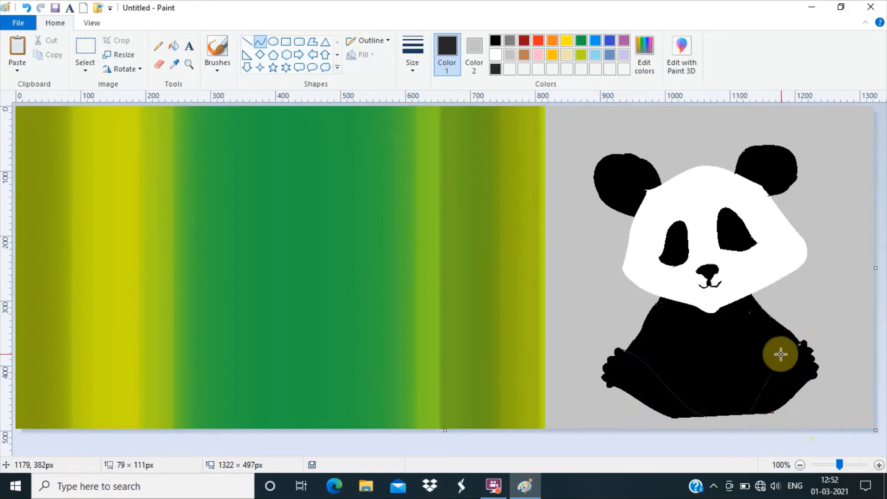
{"action": "left_click", "coordinate": [777, 349]}
{"action": "left_click", "coordinate": [765, 383]}
- Draw a second dark grey curve just inside each leg's edge line, running from the arm's outer edge to the body's base
{"action": "left_click_drag", "start_coordinate": [636, 338], "coordinate": [700, 415]}
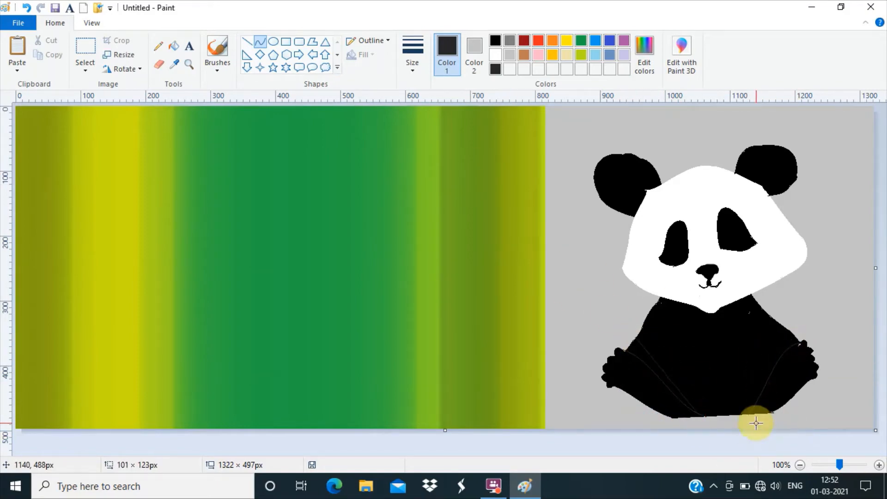
{"action": "left_click", "coordinate": [658, 365]}
{"action": "left_click", "coordinate": [660, 372]}
{"action": "left_click_drag", "start_coordinate": [786, 326], "coordinate": [743, 415]}
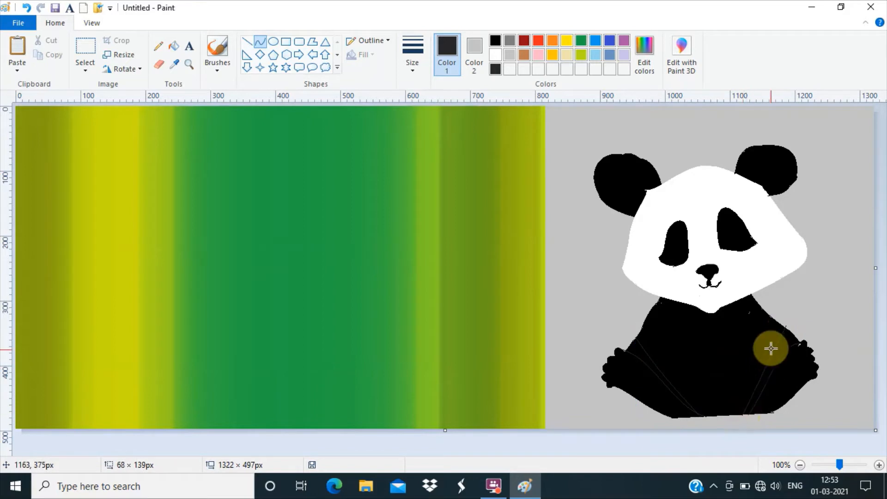
{"action": "left_click", "coordinate": [771, 347]}
{"action": "left_click", "coordinate": [759, 394]}
- Fill the narrow bands between the paired curves above both legs with dark grey, undoing any fill that spreads too far
{"action": "left_click", "coordinate": [174, 45]}
{"action": "left_click", "coordinate": [640, 350]}
{"action": "left_click", "coordinate": [778, 352]}
{"action": "key", "text": "ctrl+z"}
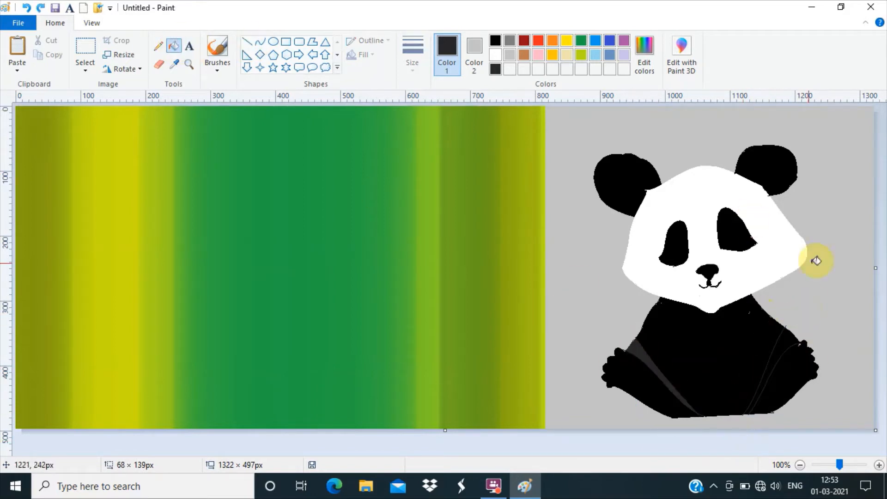
{"action": "key", "text": "ctrl+y"}
{"action": "key", "text": "ctrl+z"}
{"action": "left_click", "coordinate": [158, 46]}
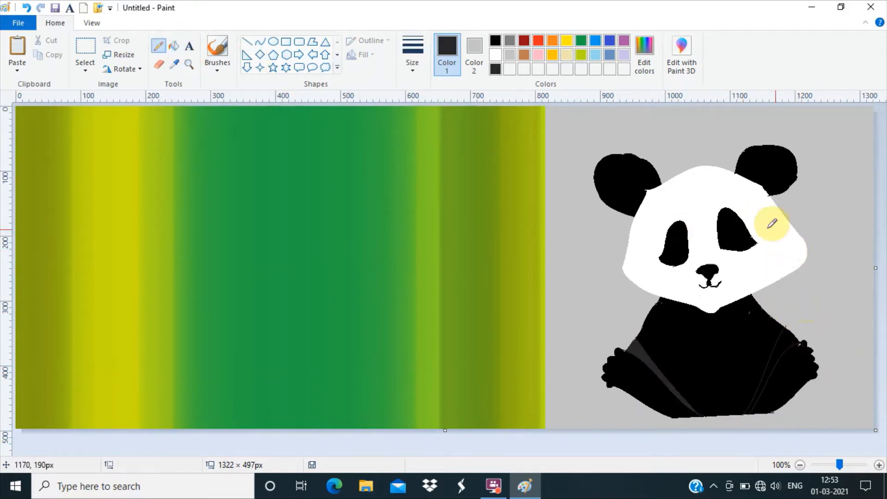
{"action": "left_click", "coordinate": [174, 46]}
{"action": "left_click", "coordinate": [783, 342]}
{"action": "left_click", "coordinate": [158, 45]}
{"action": "left_click", "coordinate": [495, 40]}
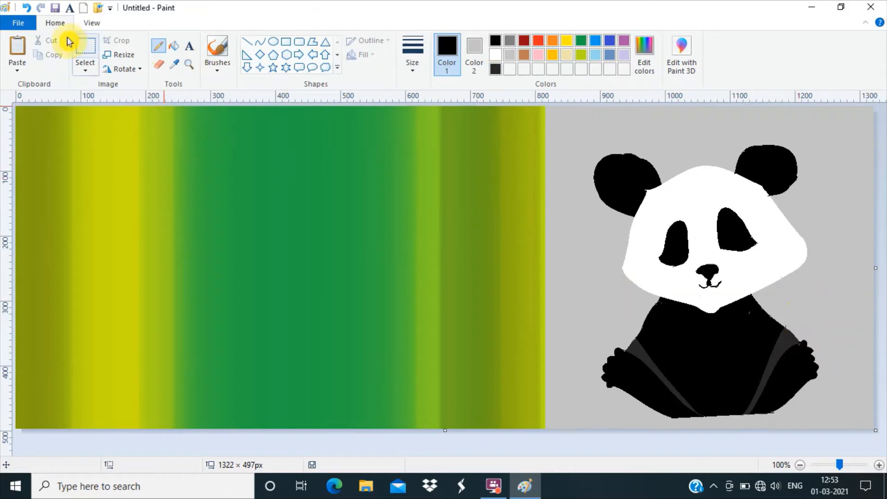
- Draw a white curve beside the left grey band down to the body's base and fill the narrow gap with white
{"action": "left_click", "coordinate": [260, 42]}
{"action": "left_click", "coordinate": [496, 55]}
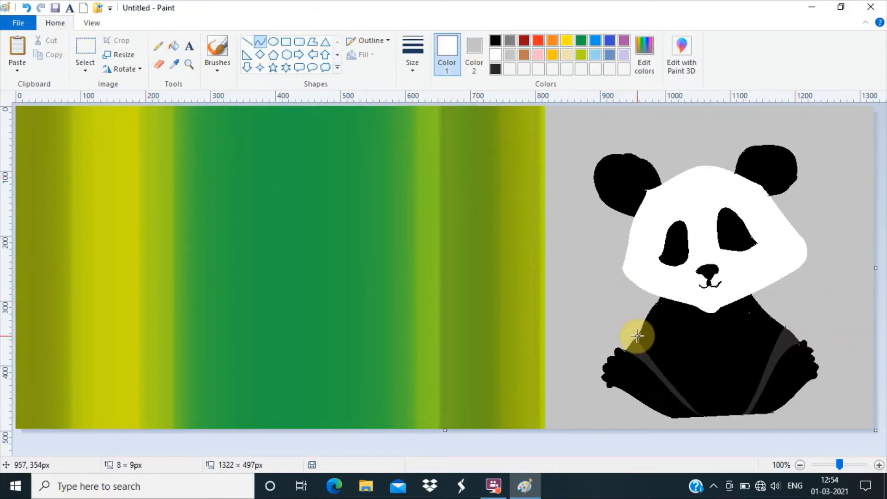
{"action": "left_click_drag", "start_coordinate": [638, 334], "coordinate": [703, 412]}
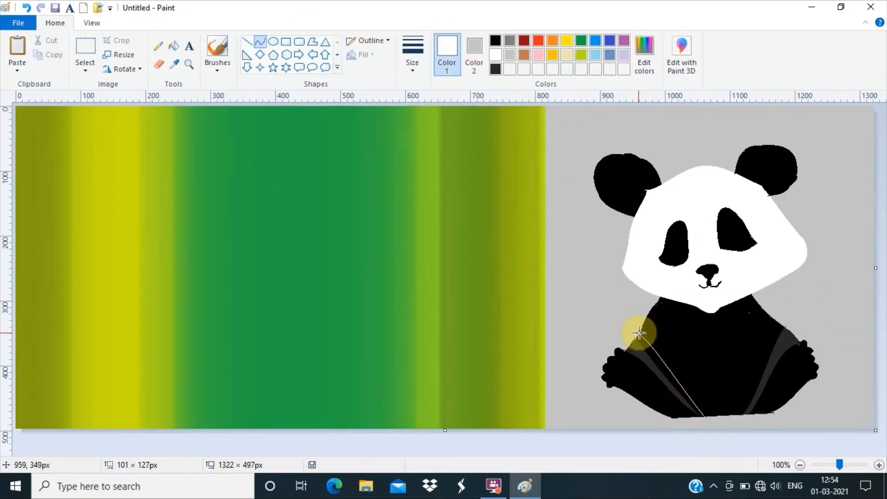
{"action": "left_click", "coordinate": [175, 45]}
{"action": "left_click", "coordinate": [657, 354]}
- Draw a white curve beside the right grey band down to the body's base and fill the narrow gap with white
{"action": "left_click", "coordinate": [260, 41]}
{"action": "left_click_drag", "start_coordinate": [778, 323], "coordinate": [742, 414]}
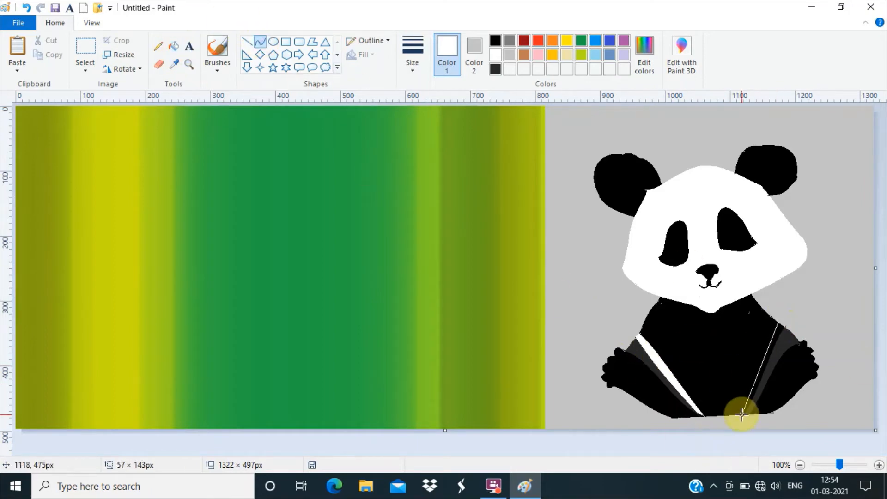
{"action": "left_click", "coordinate": [770, 327]}
{"action": "left_click", "coordinate": [752, 390]}
{"action": "left_click", "coordinate": [174, 45]}
{"action": "left_click", "coordinate": [767, 361]}
- Outline a dark grey wedge from the left shoulder to the body's base with two curves and fill it
{"action": "left_click", "coordinate": [260, 42]}
{"action": "left_click", "coordinate": [496, 69]}
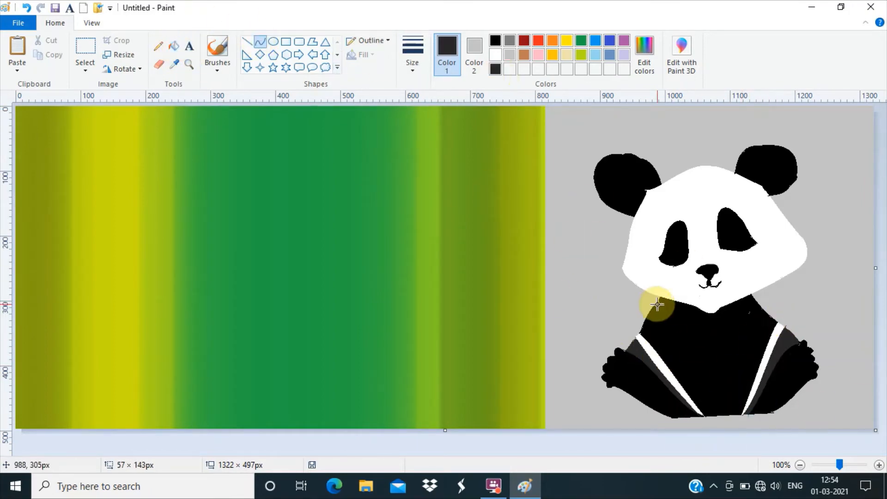
{"action": "left_click_drag", "start_coordinate": [657, 301], "coordinate": [724, 414]}
{"action": "left_click_drag", "start_coordinate": [666, 323], "coordinate": [701, 345]}
{"action": "left_click", "coordinate": [694, 379]}
{"action": "mouse_move", "coordinate": [724, 415]}
{"action": "left_mouse_down"}
{"action": "mouse_move", "coordinate": [717, 409]}
{"action": "mouse_move", "coordinate": [726, 417]}
{"action": "left_mouse_up"}
{"action": "left_click", "coordinate": [653, 341]}
{"action": "mouse_move", "coordinate": [656, 301]}
{"action": "left_mouse_down"}
{"action": "mouse_move", "coordinate": [657, 345]}
{"action": "mouse_move", "coordinate": [716, 418]}
{"action": "left_mouse_up"}
{"action": "left_click_drag", "start_coordinate": [650, 323], "coordinate": [639, 325]}
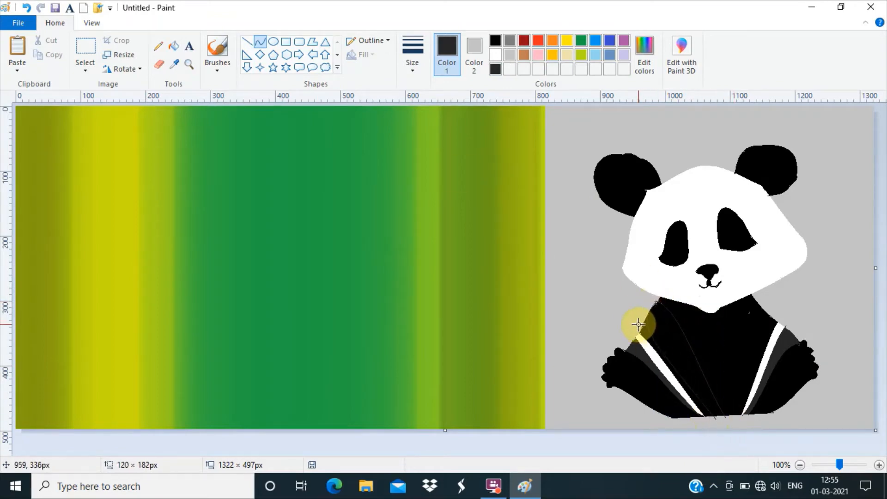
{"action": "left_click", "coordinate": [174, 46]}
{"action": "left_click", "coordinate": [680, 352]}
- Outline a dark grey wedge from the right shoulder to the body's base with two curves and fill it
{"action": "left_click", "coordinate": [261, 45]}
{"action": "left_click_drag", "start_coordinate": [753, 300], "coordinate": [726, 419]}
{"action": "mouse_move", "coordinate": [739, 378]}
{"action": "left_mouse_down"}
{"action": "mouse_move", "coordinate": [735, 321]}
{"action": "mouse_move", "coordinate": [726, 420]}
{"action": "left_mouse_up"}
{"action": "left_click", "coordinate": [747, 307]}
{"action": "left_click_drag", "start_coordinate": [757, 358], "coordinate": [778, 314]}
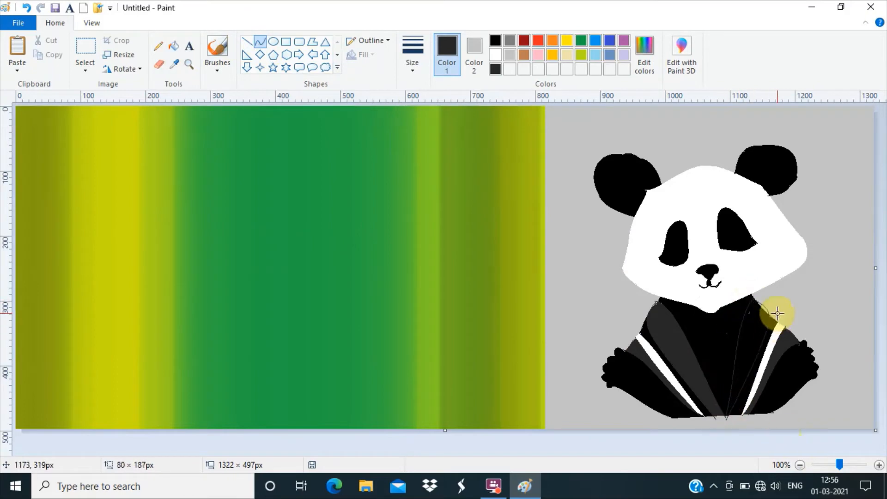
{"action": "left_click_drag", "start_coordinate": [754, 377], "coordinate": [764, 347]}
{"action": "left_click", "coordinate": [174, 46]}
{"action": "left_click", "coordinate": [745, 333]}
- Draw an elongated white heart at the center of the panda's chest with two curves and fill it white
{"action": "left_click", "coordinate": [260, 41]}
{"action": "left_click", "coordinate": [495, 55]}
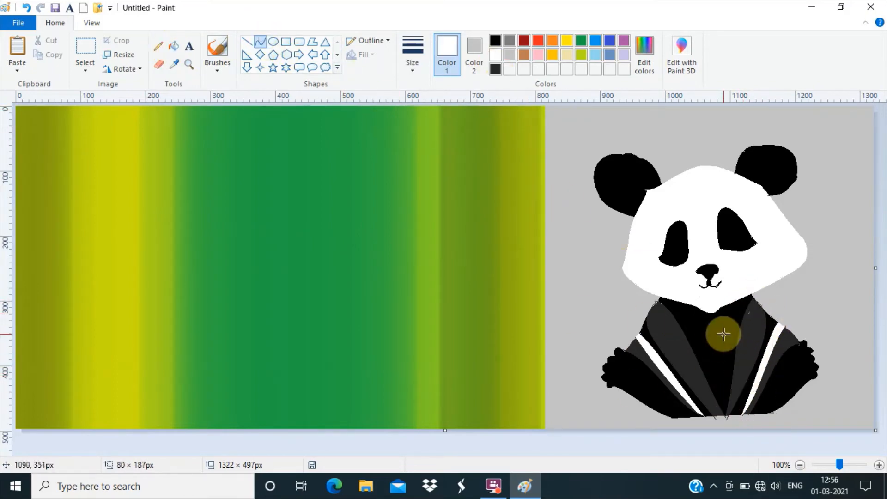
{"action": "left_click_drag", "start_coordinate": [713, 338], "coordinate": [723, 396]}
{"action": "mouse_move", "coordinate": [725, 351]}
{"action": "left_mouse_down"}
{"action": "mouse_move", "coordinate": [731, 317]}
{"action": "mouse_move", "coordinate": [723, 398]}
{"action": "left_mouse_up"}
{"action": "left_click_drag", "start_coordinate": [712, 356], "coordinate": [694, 323]}
{"action": "left_click", "coordinate": [694, 350]}
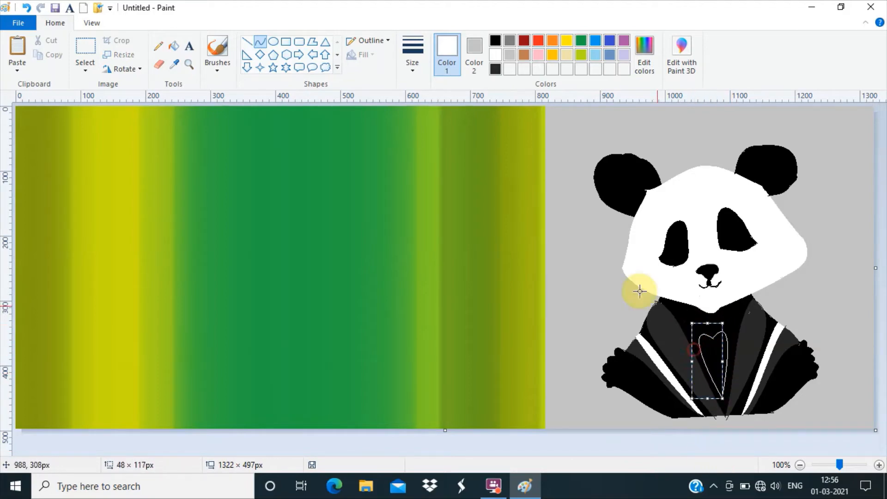
{"action": "left_click", "coordinate": [174, 46]}
{"action": "left_click", "coordinate": [713, 356]}
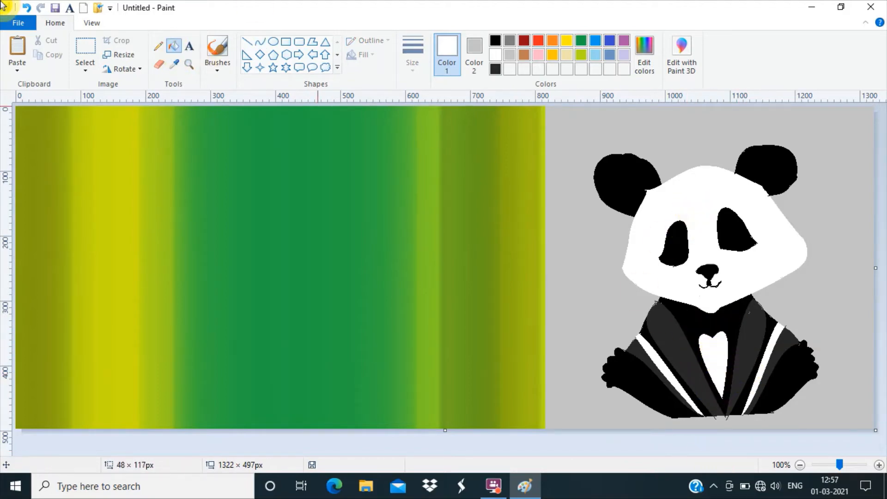
- Draw a curve inside the left ear's upper edge and fill the outer band with dark grey
{"action": "left_click", "coordinate": [261, 41]}
{"action": "left_click_drag", "start_coordinate": [648, 190], "coordinate": [600, 161]}
{"action": "left_click_drag", "start_coordinate": [631, 174], "coordinate": [641, 174]}
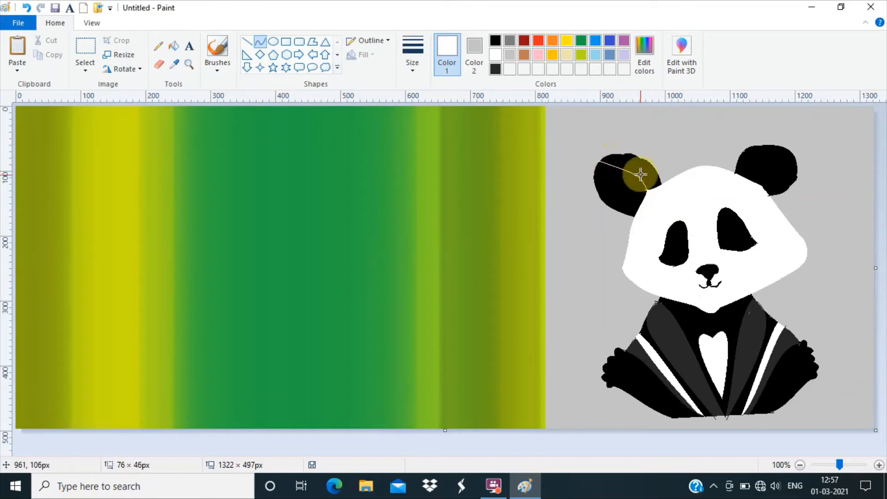
{"action": "left_click", "coordinate": [612, 157]}
{"action": "left_click", "coordinate": [496, 69]}
{"action": "left_click", "coordinate": [174, 45]}
{"action": "left_click", "coordinate": [650, 174]}
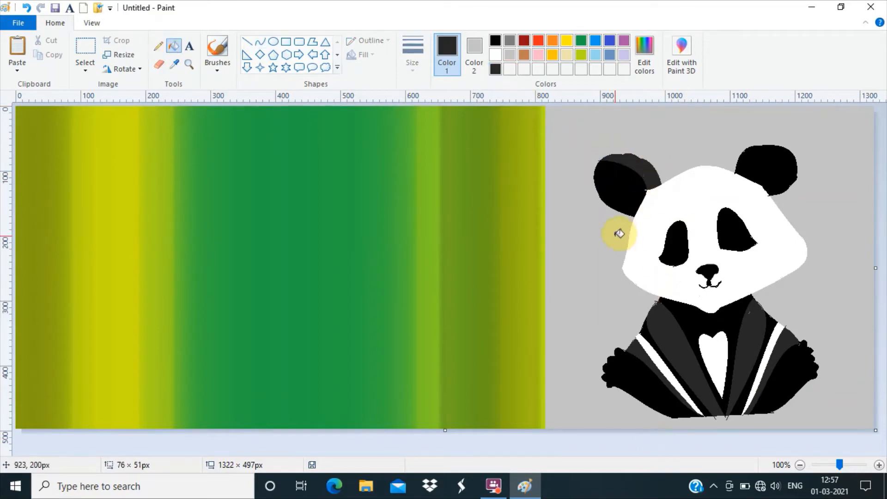
- Add a thin curved dark grey highlight inside the lower part of the left ear
{"action": "left_click", "coordinate": [261, 41]}
{"action": "left_click_drag", "start_coordinate": [635, 215], "coordinate": [608, 198]}
{"action": "left_click", "coordinate": [174, 46]}
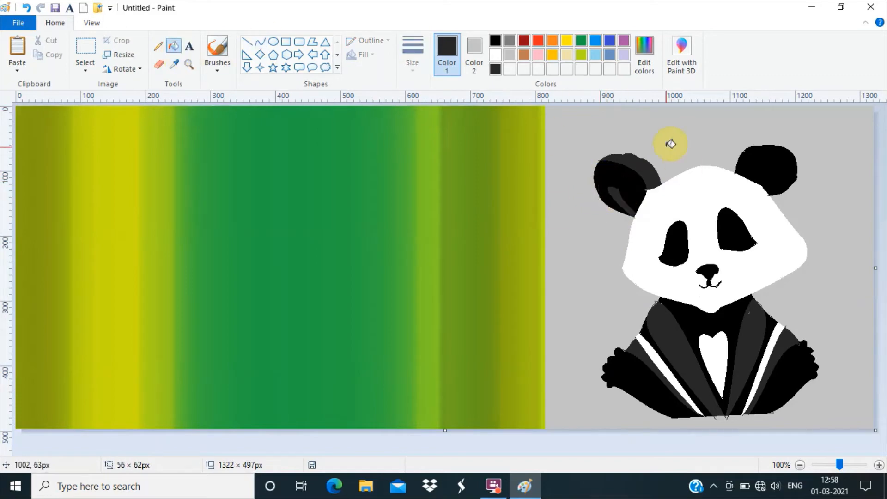
- Draw a dark grey curve inside the right ear's upper edge and try to fill the outer band
{"action": "left_click", "coordinate": [260, 41]}
{"action": "mouse_move", "coordinate": [747, 177]}
{"action": "left_mouse_down"}
{"action": "mouse_move", "coordinate": [752, 158]}
{"action": "mouse_move", "coordinate": [785, 147]}
{"action": "left_mouse_up"}
{"action": "left_click", "coordinate": [752, 153]}
{"action": "left_click", "coordinate": [174, 45]}
{"action": "left_click", "coordinate": [754, 158]}
{"action": "key", "text": "ctrl+z"}
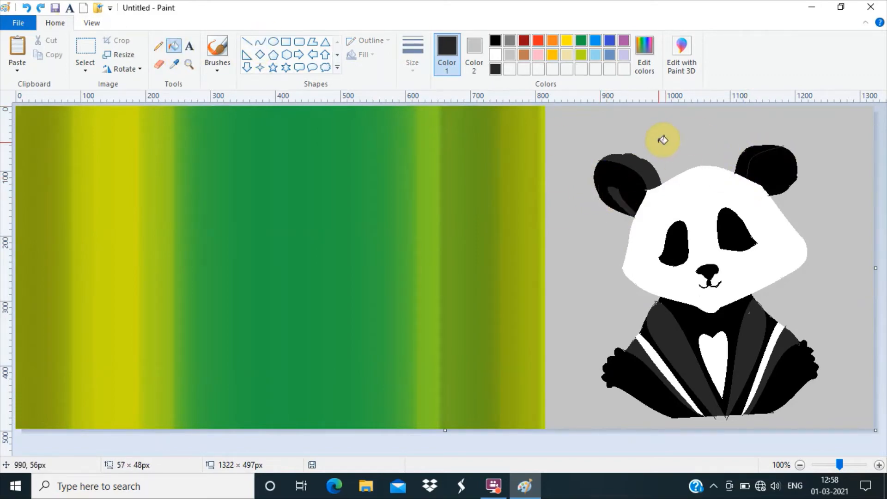
- Close the gap in the right ear's curve with the Pencil and fill the outer band with dark grey
{"action": "left_click", "coordinate": [159, 46]}
{"action": "left_click", "coordinate": [749, 178]}
{"action": "left_click", "coordinate": [174, 46]}
{"action": "left_click", "coordinate": [758, 177]}
{"action": "key", "text": "ctrl+z"}
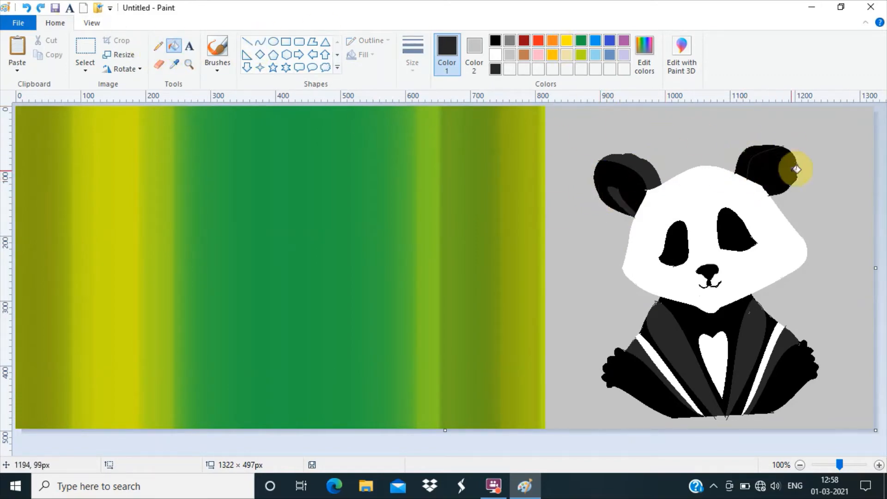
{"action": "left_click", "coordinate": [158, 48]}
{"action": "left_click", "coordinate": [748, 176]}
{"action": "left_click", "coordinate": [176, 48]}
{"action": "left_click", "coordinate": [747, 160]}
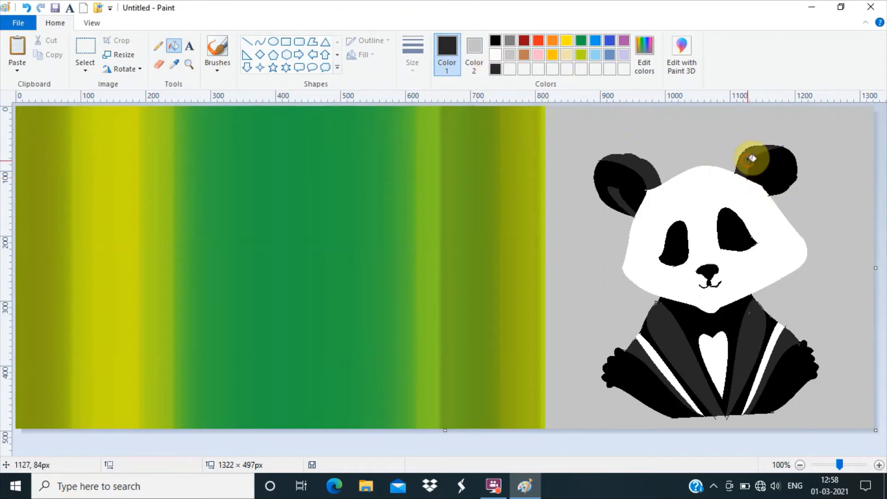
- Draw a thin curved highlight inside the lower part of the right ear and fill it with dark grey
{"action": "left_click", "coordinate": [261, 42]}
{"action": "mouse_move", "coordinate": [763, 187]}
{"action": "left_mouse_down"}
{"action": "mouse_move", "coordinate": [791, 168]}
{"action": "mouse_move", "coordinate": [772, 191]}
{"action": "mouse_move", "coordinate": [796, 168]}
{"action": "left_mouse_up"}
{"action": "left_click", "coordinate": [686, 447]}
{"action": "left_click", "coordinate": [789, 184]}
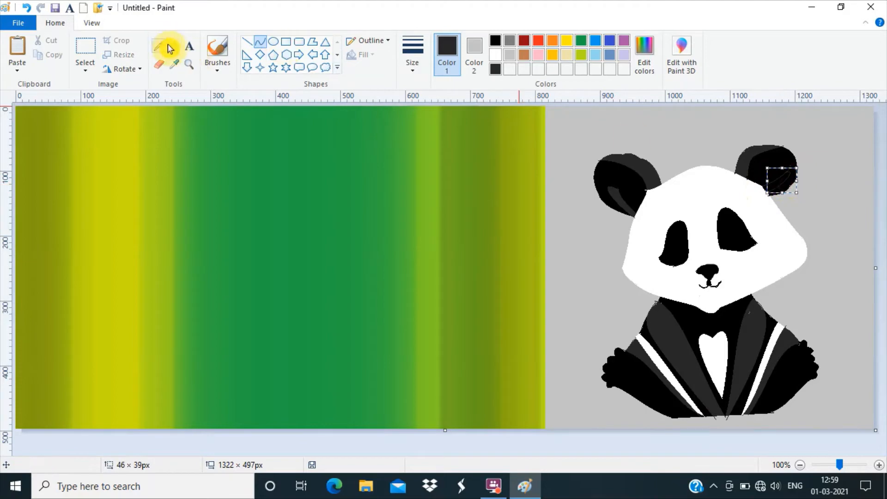
{"action": "left_click", "coordinate": [174, 46]}
{"action": "left_click", "coordinate": [777, 184]}
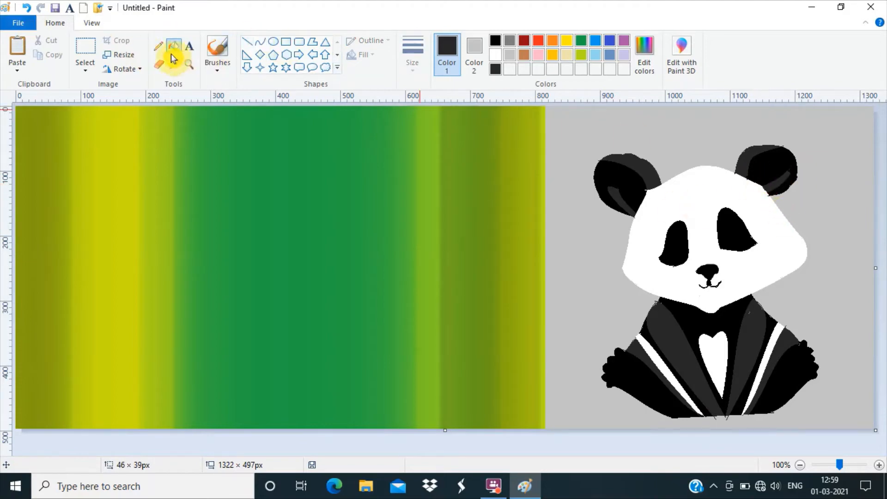
- Pencil short white fur strokes along the right side of the panda's face and trim the overlong strands with the Eraser
{"action": "left_click", "coordinate": [158, 46]}
{"action": "left_click", "coordinate": [495, 56]}
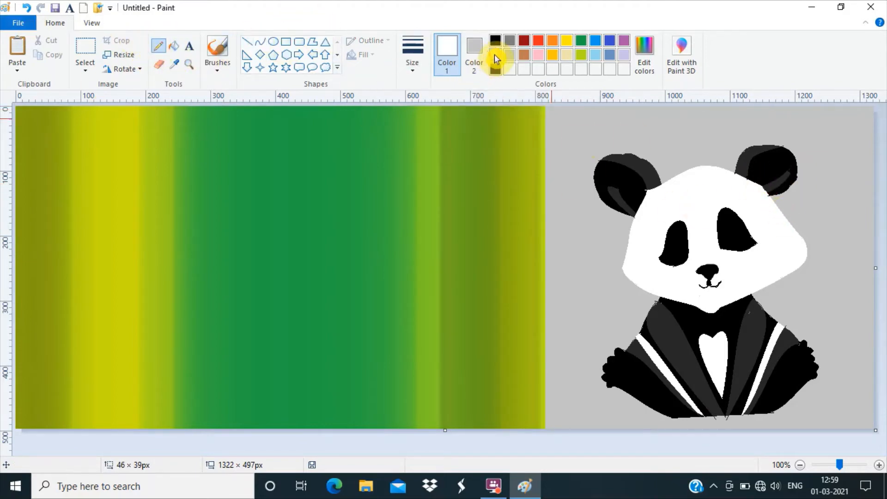
{"action": "left_click", "coordinate": [412, 58]}
{"action": "left_click", "coordinate": [428, 87]}
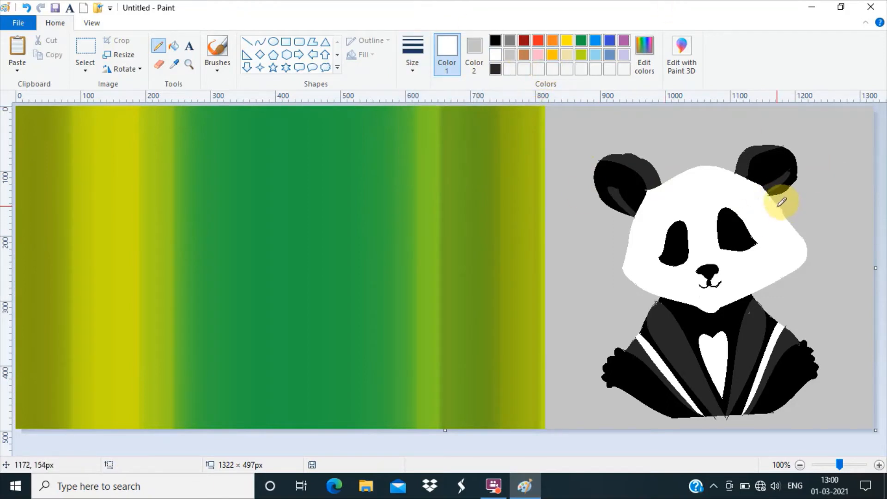
{"action": "mouse_move", "coordinate": [778, 198]}
{"action": "left_mouse_down"}
{"action": "mouse_move", "coordinate": [796, 220]}
{"action": "mouse_move", "coordinate": [783, 216]}
{"action": "mouse_move", "coordinate": [775, 284]}
{"action": "mouse_move", "coordinate": [800, 232]}
{"action": "left_mouse_up"}
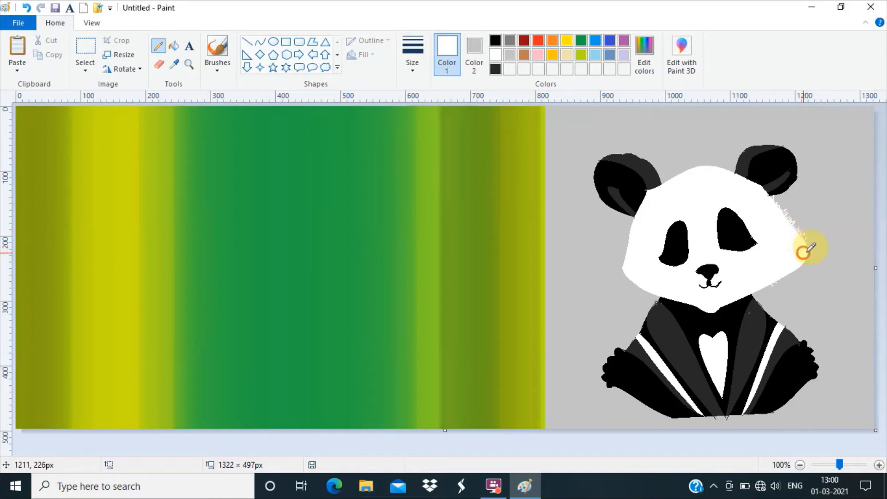
{"action": "left_click_drag", "start_coordinate": [809, 245], "coordinate": [797, 233]}
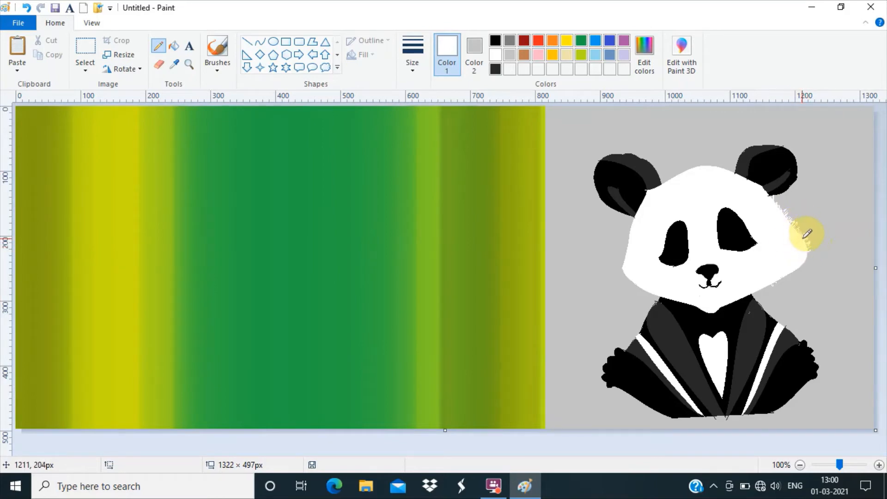
{"action": "mouse_move", "coordinate": [795, 232]}
{"action": "left_mouse_down"}
{"action": "mouse_move", "coordinate": [785, 215]}
{"action": "mouse_move", "coordinate": [846, 197]}
{"action": "mouse_move", "coordinate": [783, 204]}
{"action": "left_mouse_up"}
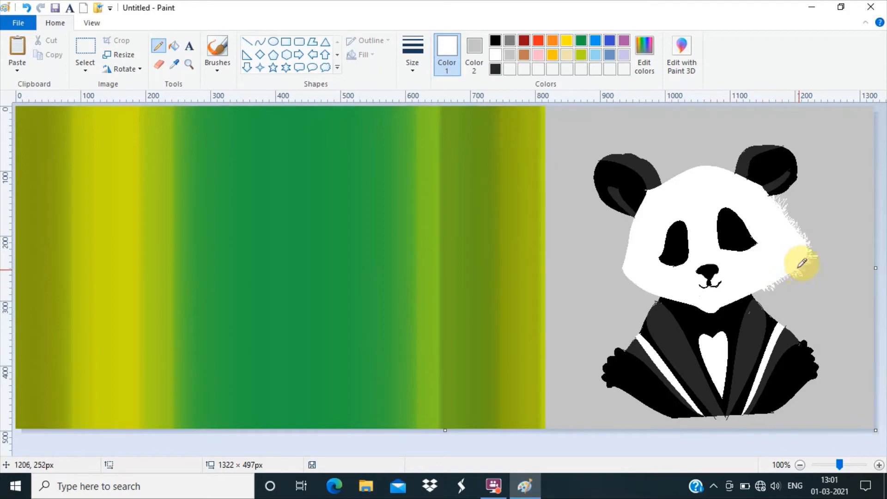
{"action": "left_click_drag", "start_coordinate": [782, 274], "coordinate": [777, 279]}
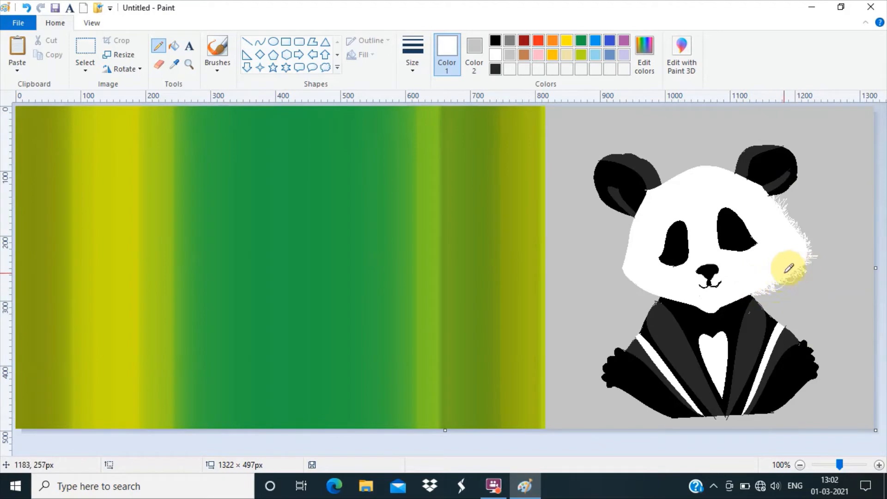
{"action": "left_click", "coordinate": [159, 64]}
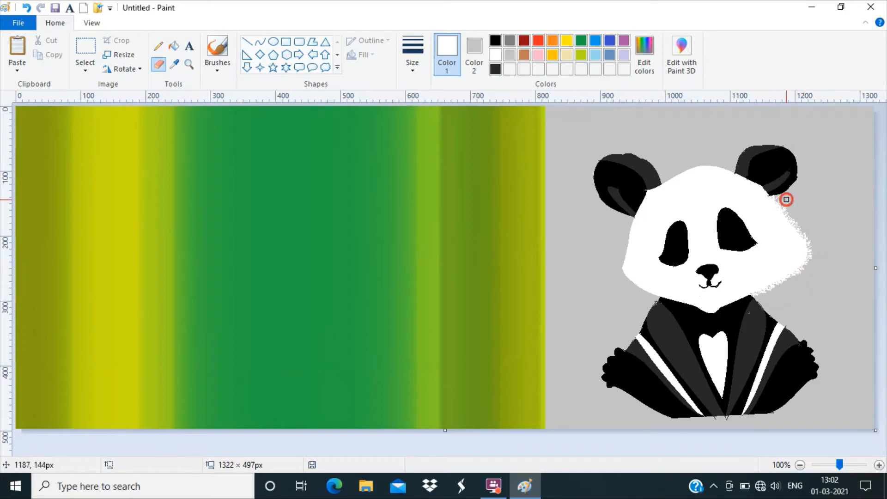
- Pencil short white fur strokes along the left side of the face just below the ear
{"action": "left_click", "coordinate": [159, 45]}
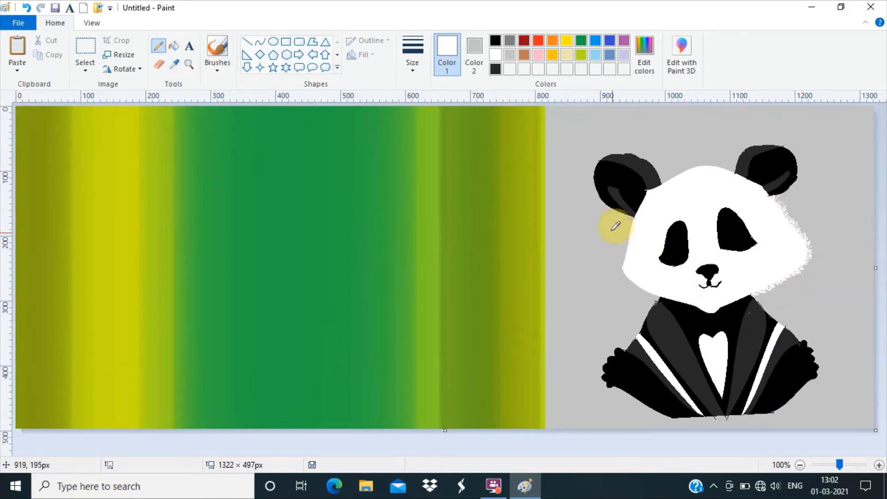
{"action": "mouse_move", "coordinate": [631, 230]}
{"action": "left_mouse_down"}
{"action": "mouse_move", "coordinate": [623, 224]}
{"action": "mouse_move", "coordinate": [631, 226]}
{"action": "left_mouse_up"}
{"action": "left_click", "coordinate": [625, 232]}
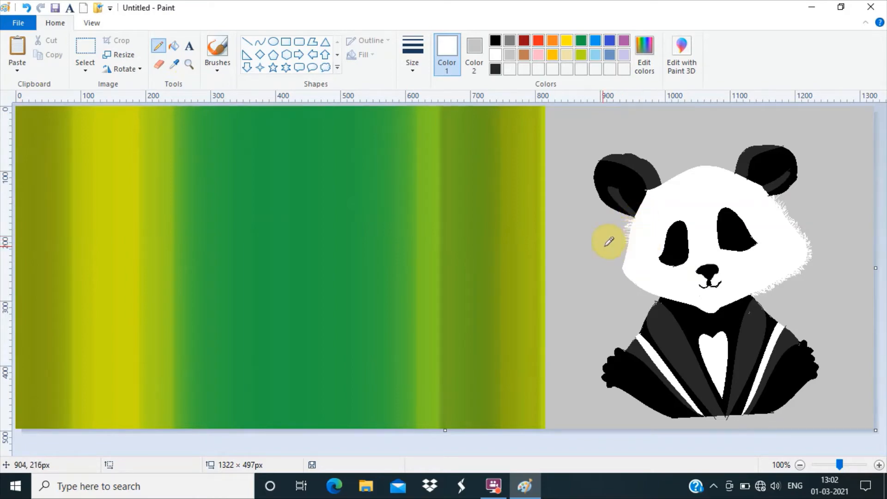
- Define a near-white drawing colour with red, green and blue at 243
{"action": "left_click", "coordinate": [641, 70]}
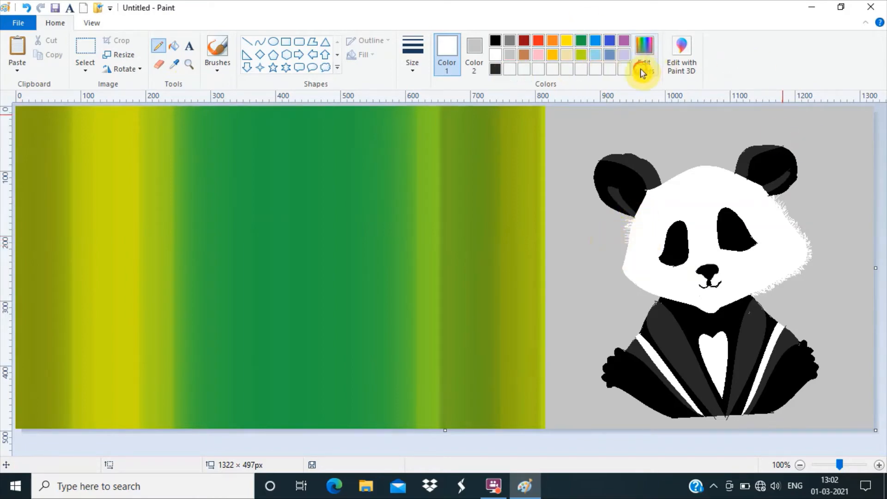
{"action": "left_click", "coordinate": [581, 158]}
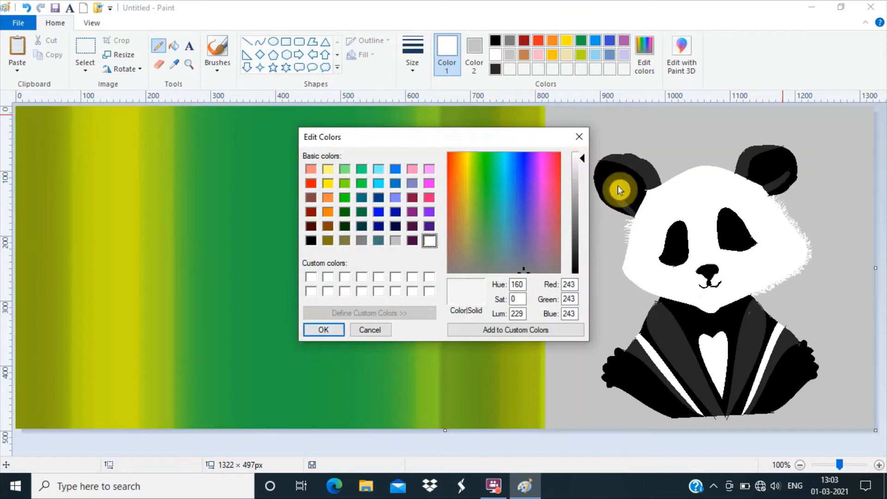
{"action": "left_click", "coordinate": [585, 158]}
{"action": "left_click", "coordinate": [319, 330]}
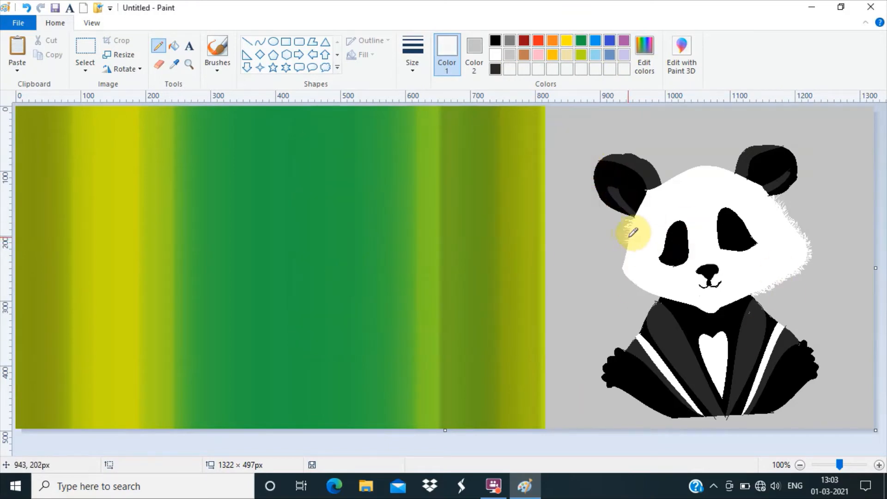
- Pencil short near-white fur strokes down the left cheek and along the lower left jaw, and trim the overlong strands with the Eraser
{"action": "left_click_drag", "start_coordinate": [615, 231], "coordinate": [670, 209]}
{"action": "key", "text": "ctrl+z"}
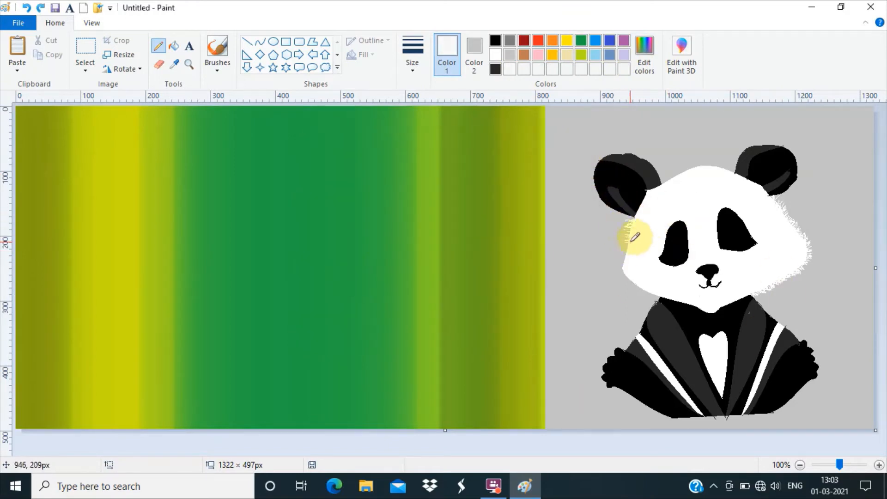
{"action": "mouse_move", "coordinate": [644, 287]}
{"action": "left_mouse_down"}
{"action": "mouse_move", "coordinate": [623, 278]}
{"action": "mouse_move", "coordinate": [635, 249]}
{"action": "mouse_move", "coordinate": [625, 247]}
{"action": "mouse_move", "coordinate": [622, 272]}
{"action": "mouse_move", "coordinate": [660, 295]}
{"action": "mouse_move", "coordinate": [647, 297]}
{"action": "mouse_move", "coordinate": [622, 264]}
{"action": "mouse_move", "coordinate": [636, 215]}
{"action": "mouse_move", "coordinate": [644, 220]}
{"action": "mouse_move", "coordinate": [619, 234]}
{"action": "mouse_move", "coordinate": [626, 275]}
{"action": "left_mouse_up"}
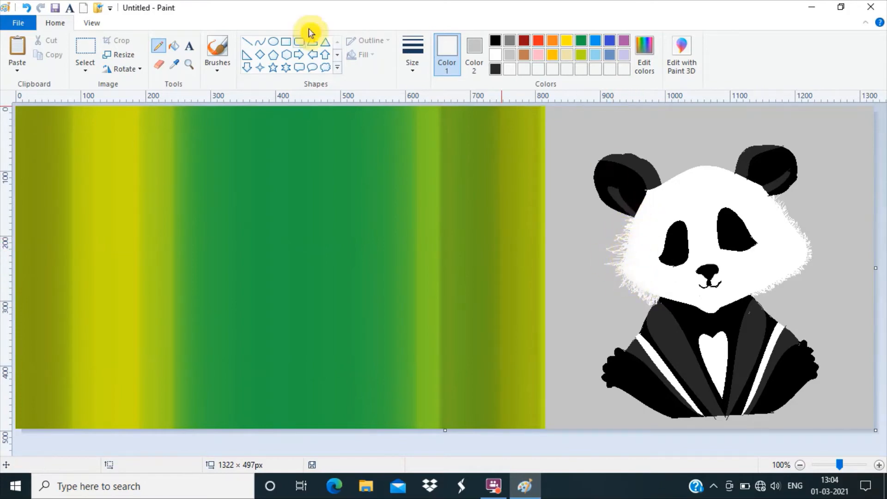
{"action": "left_click", "coordinate": [160, 65]}
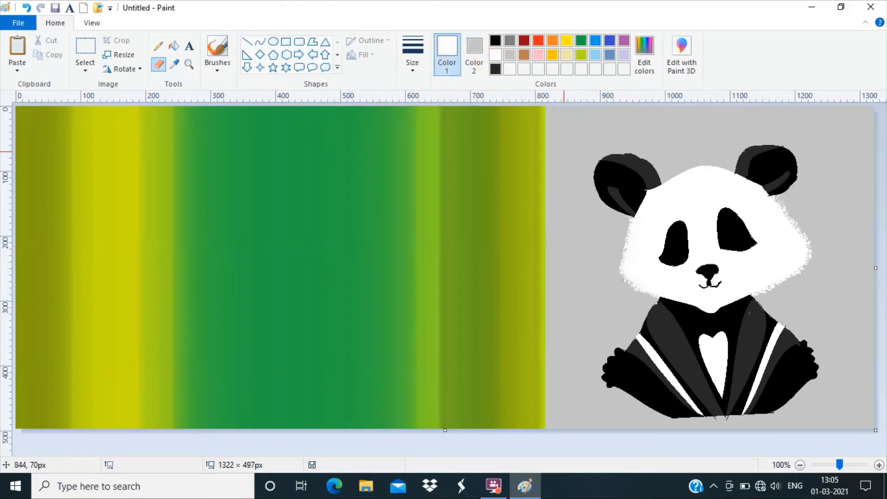
- Pencil short near-white fur strokes along the top of the head and over the inner edges of both ears
{"action": "left_click", "coordinate": [158, 46]}
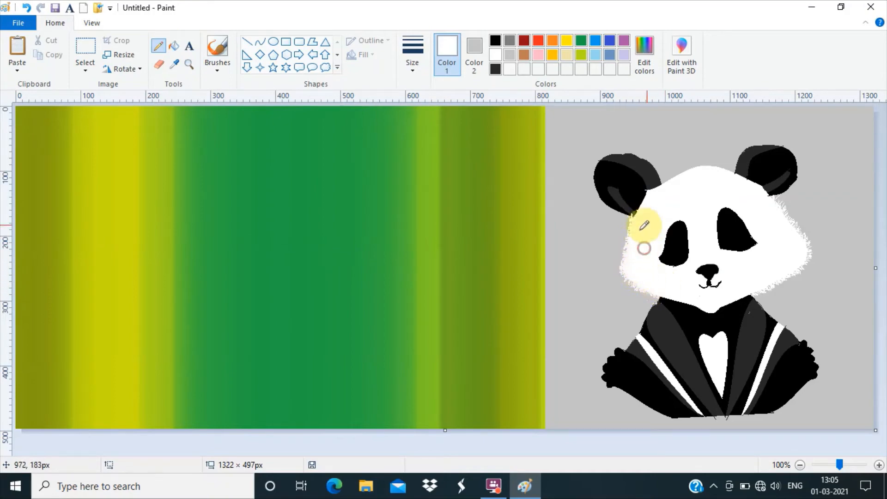
{"action": "left_click_drag", "start_coordinate": [643, 203], "coordinate": [640, 197]}
{"action": "mouse_move", "coordinate": [646, 197]}
{"action": "left_mouse_down"}
{"action": "mouse_move", "coordinate": [658, 178]}
{"action": "mouse_move", "coordinate": [656, 188]}
{"action": "mouse_move", "coordinate": [633, 194]}
{"action": "mouse_move", "coordinate": [641, 208]}
{"action": "mouse_move", "coordinate": [633, 210]}
{"action": "mouse_move", "coordinate": [645, 192]}
{"action": "left_mouse_up"}
{"action": "mouse_move", "coordinate": [737, 174]}
{"action": "left_mouse_down"}
{"action": "mouse_move", "coordinate": [763, 182]}
{"action": "mouse_move", "coordinate": [743, 180]}
{"action": "mouse_move", "coordinate": [744, 171]}
{"action": "mouse_move", "coordinate": [741, 182]}
{"action": "mouse_move", "coordinate": [753, 181]}
{"action": "mouse_move", "coordinate": [736, 171]}
{"action": "mouse_move", "coordinate": [776, 191]}
{"action": "mouse_move", "coordinate": [738, 178]}
{"action": "left_mouse_up"}
{"action": "left_click", "coordinate": [659, 181]}
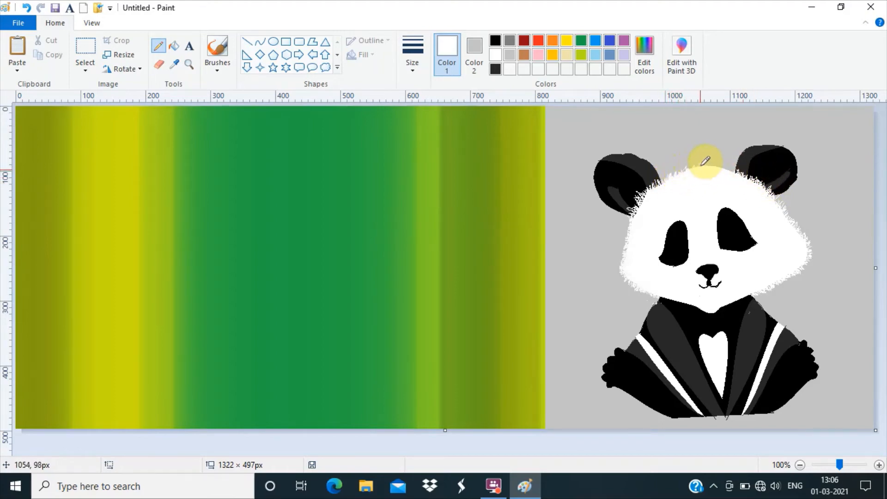
{"action": "left_click_drag", "start_coordinate": [723, 163], "coordinate": [731, 160]}
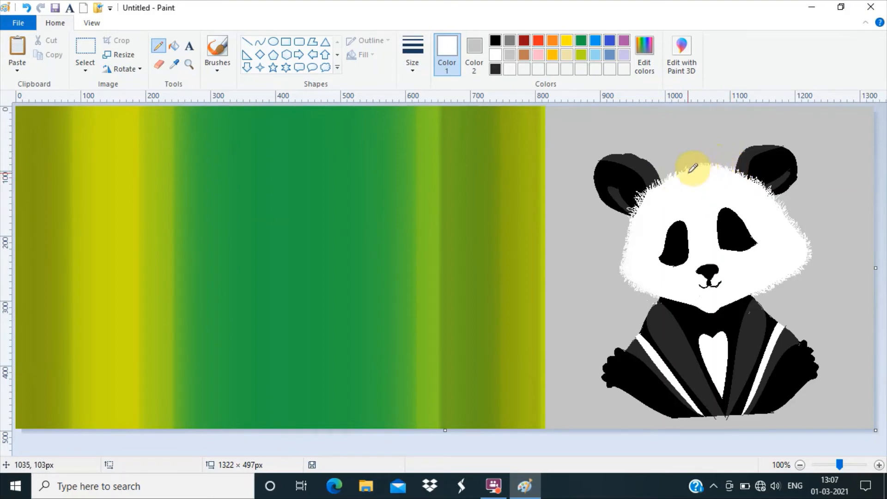
{"action": "left_click_drag", "start_coordinate": [704, 159], "coordinate": [677, 171]}
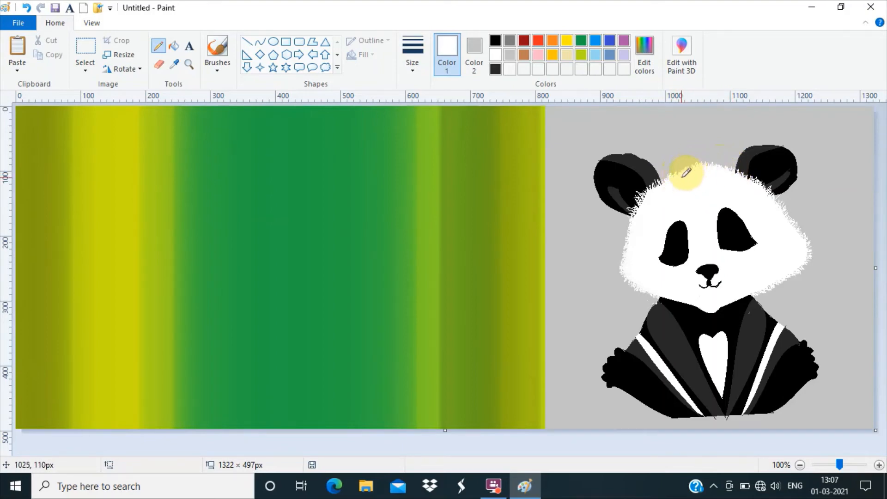
- Thicken the fur along the left side of the face with more near-white Pencil strokes and trim the long strands with the Eraser
{"action": "left_click", "coordinate": [632, 225]}
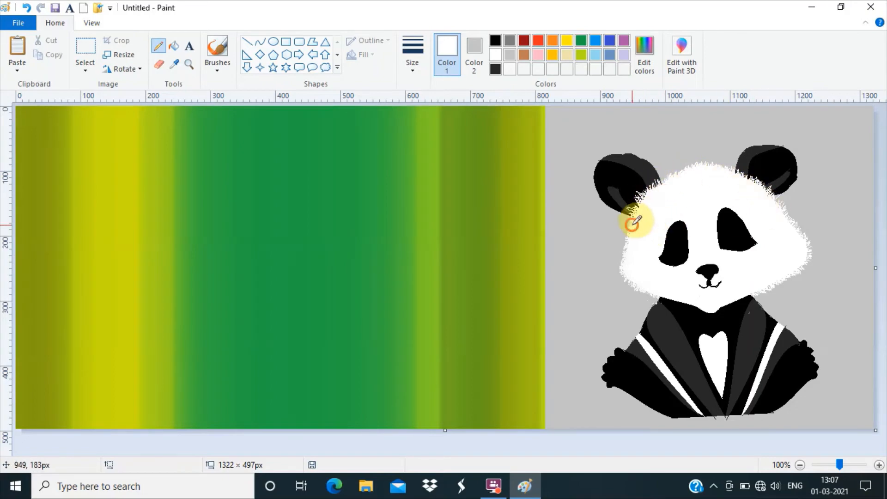
{"action": "left_click_drag", "start_coordinate": [632, 225], "coordinate": [560, 277]}
{"action": "key", "text": "ctrl+z"}
{"action": "left_click", "coordinate": [631, 225]}
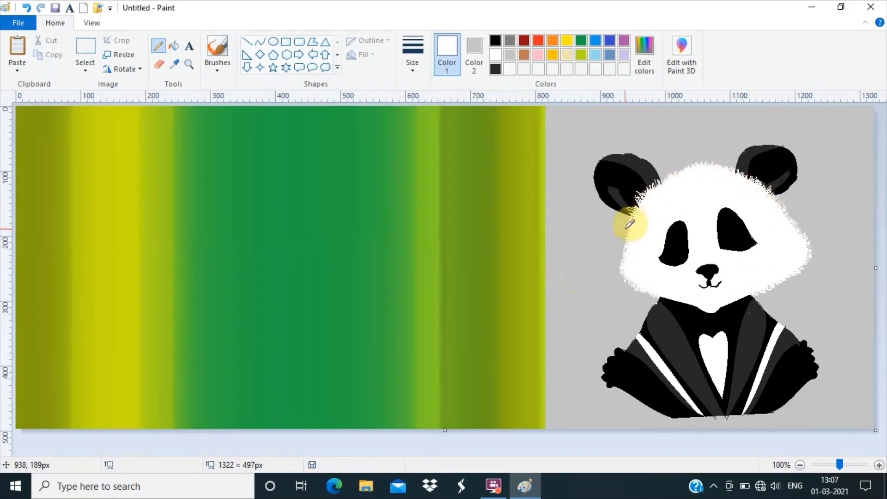
{"action": "left_click_drag", "start_coordinate": [627, 227], "coordinate": [637, 233]}
{"action": "mouse_move", "coordinate": [625, 223]}
{"action": "left_mouse_down"}
{"action": "mouse_move", "coordinate": [636, 225]}
{"action": "mouse_move", "coordinate": [633, 237]}
{"action": "left_mouse_up"}
{"action": "left_click", "coordinate": [627, 236]}
{"action": "left_click_drag", "start_coordinate": [623, 243], "coordinate": [633, 241]}
{"action": "left_click", "coordinate": [625, 248]}
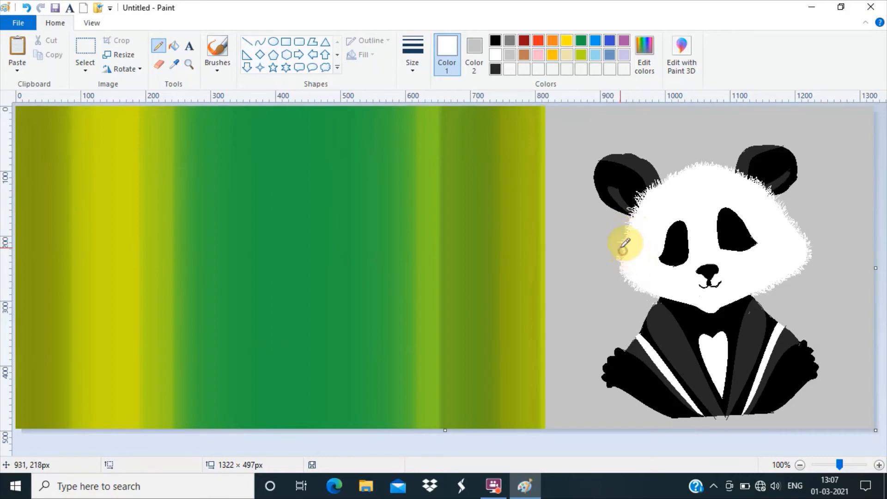
{"action": "left_click", "coordinate": [616, 266]}
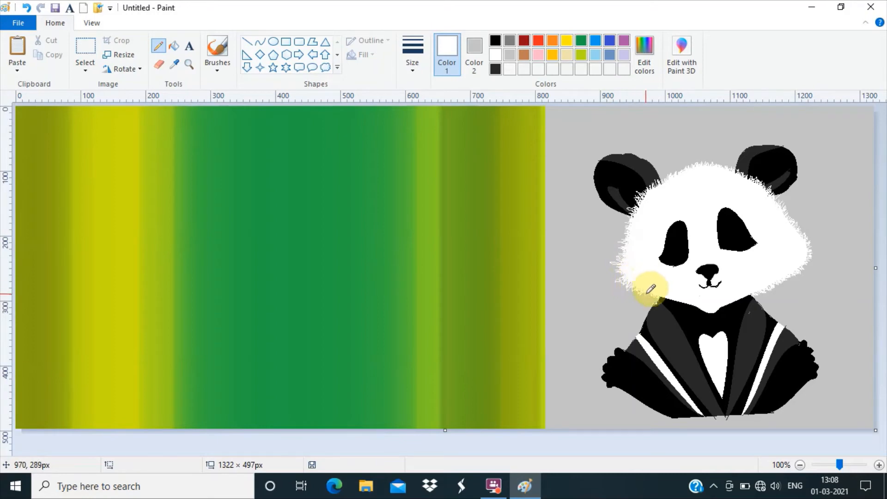
{"action": "left_click", "coordinate": [159, 63]}
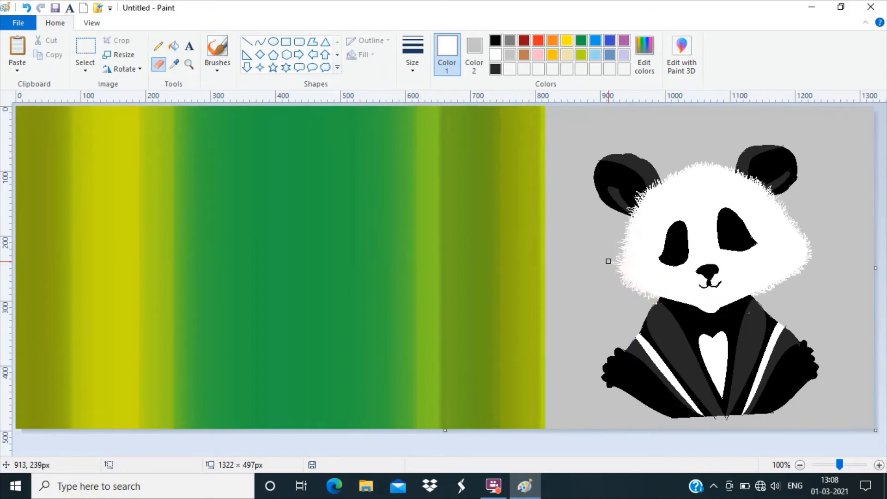
- Pencil short black fur strokes along the outer and lower edge of the right ear
{"action": "left_click", "coordinate": [158, 45]}
{"action": "left_click", "coordinate": [495, 41]}
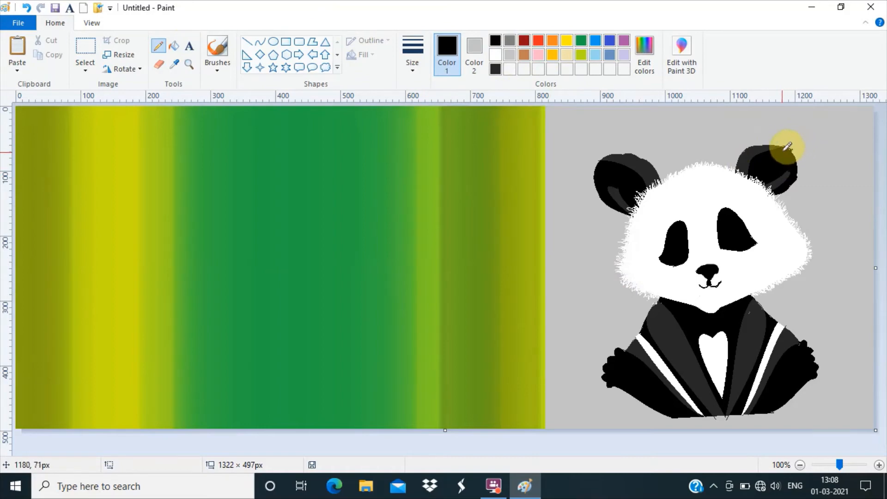
{"action": "mouse_move", "coordinate": [797, 149]}
{"action": "left_mouse_down"}
{"action": "mouse_move", "coordinate": [766, 171]}
{"action": "mouse_move", "coordinate": [796, 197]}
{"action": "mouse_move", "coordinate": [776, 191]}
{"action": "mouse_move", "coordinate": [796, 186]}
{"action": "left_mouse_up"}
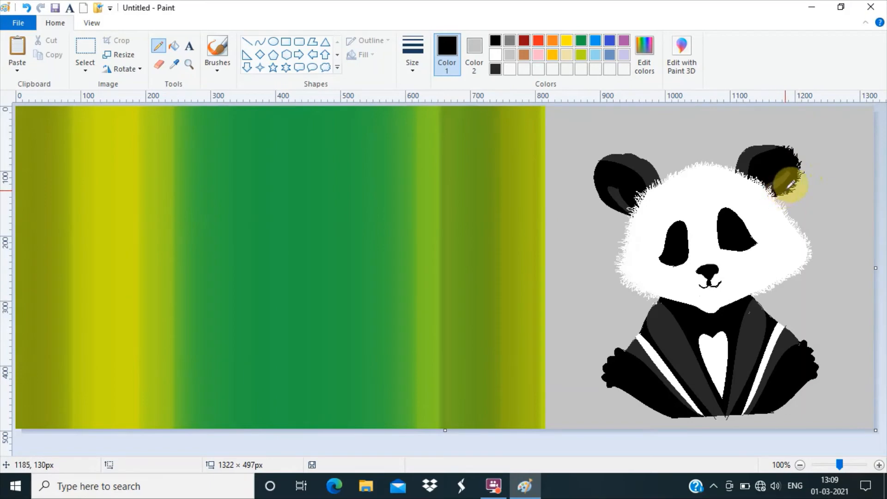
{"action": "left_click_drag", "start_coordinate": [780, 196], "coordinate": [768, 196]}
{"action": "left_click", "coordinate": [781, 151]}
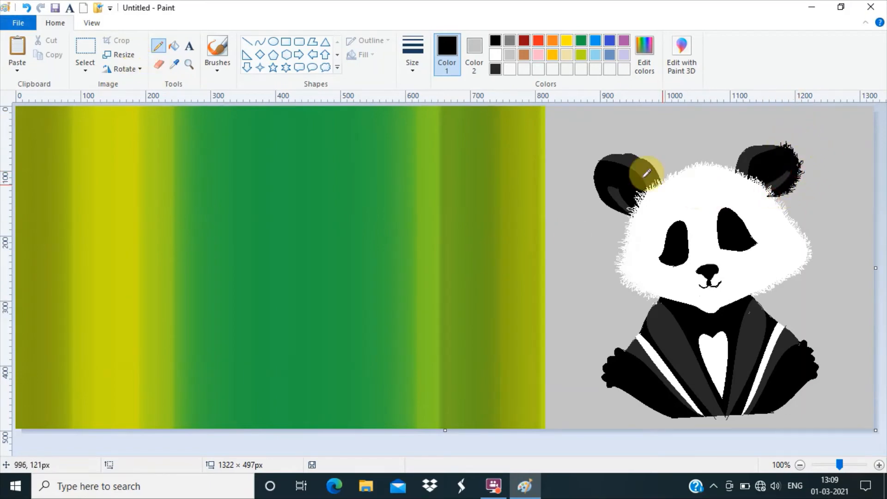
- Erase the stray strands where the right ear meets the face and fill the leftover grey spot with white
{"action": "left_click", "coordinate": [161, 64]}
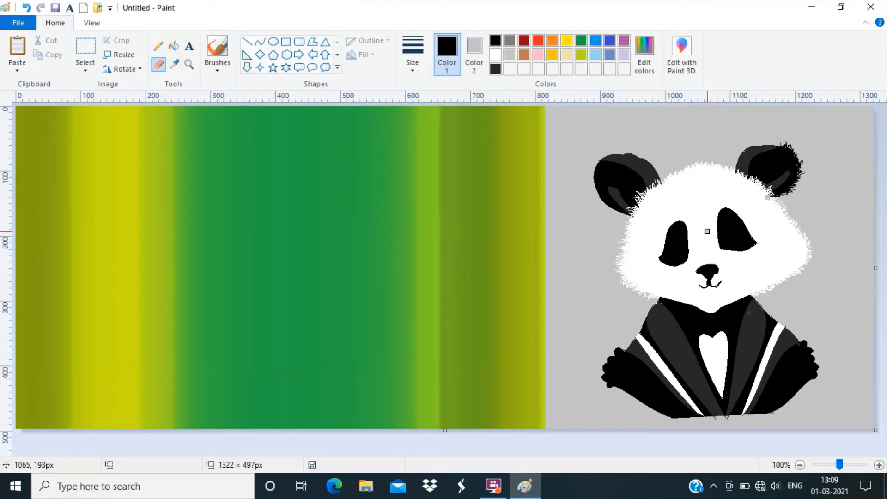
{"action": "left_click", "coordinate": [176, 47]}
{"action": "left_click", "coordinate": [496, 55]}
{"action": "left_click", "coordinate": [767, 197]}
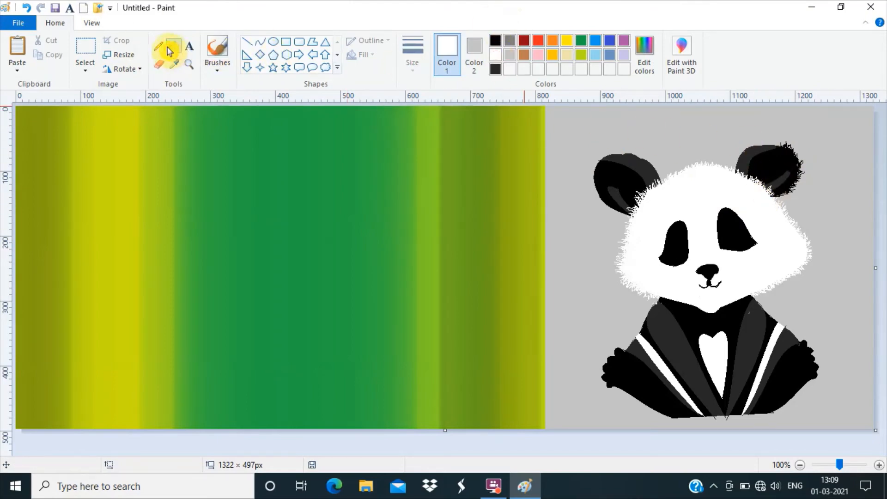
- Pencil short dark grey fur strokes along the upper bands and inner highlights of both ears
{"action": "left_click", "coordinate": [159, 46]}
{"action": "left_click", "coordinate": [495, 69]}
{"action": "left_click_drag", "start_coordinate": [738, 159], "coordinate": [748, 141]}
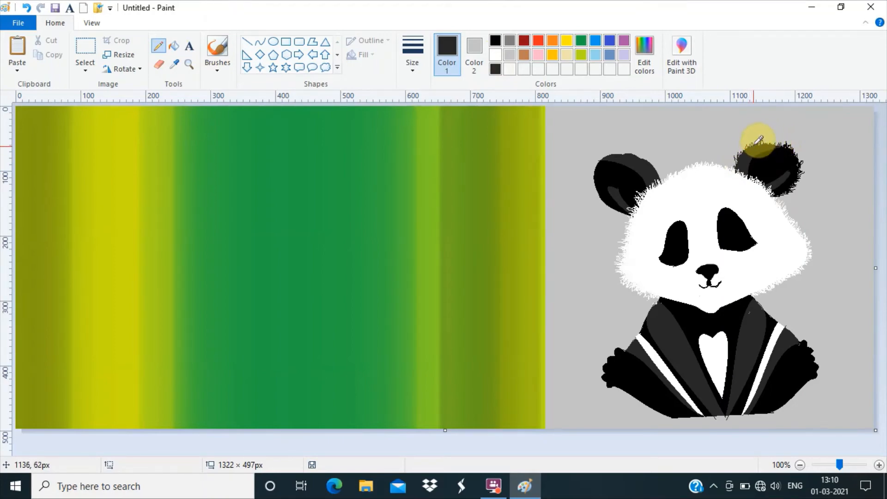
{"action": "mouse_move", "coordinate": [741, 160]}
{"action": "left_mouse_down"}
{"action": "mouse_move", "coordinate": [745, 147]}
{"action": "mouse_move", "coordinate": [733, 163]}
{"action": "left_mouse_up"}
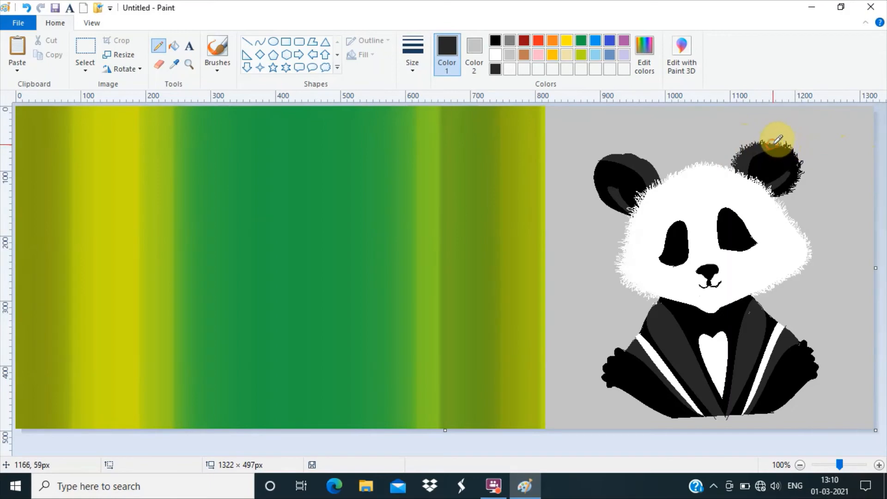
{"action": "left_click", "coordinate": [745, 173]}
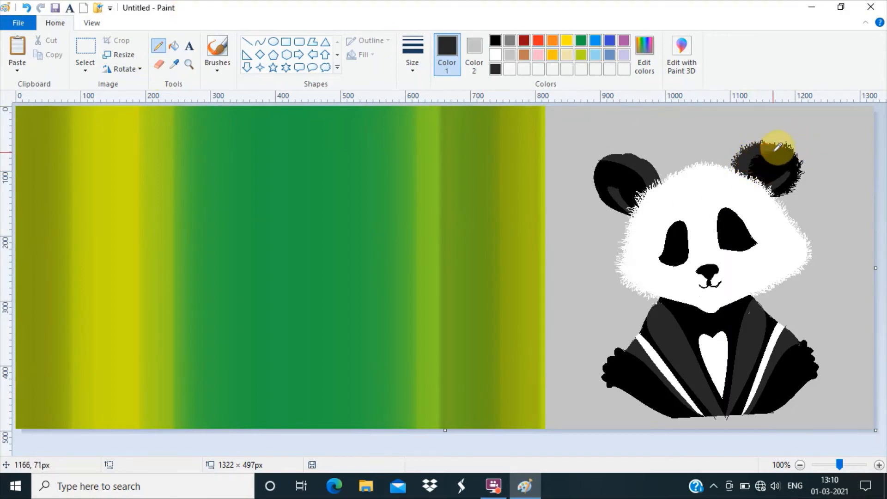
{"action": "left_click", "coordinate": [755, 153]}
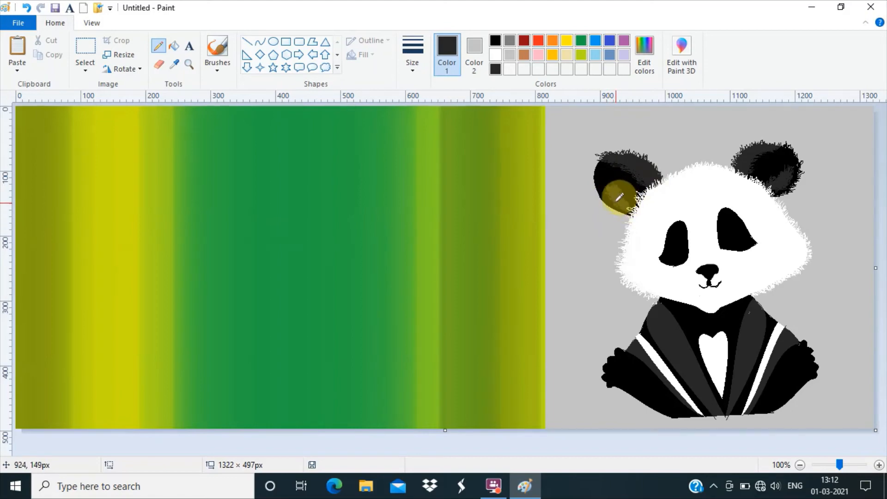
- Pencil short black fur strokes along the outer edge of the left ear and trim the long strands with the Eraser
{"action": "left_click", "coordinate": [495, 41]}
{"action": "left_click", "coordinate": [599, 154]}
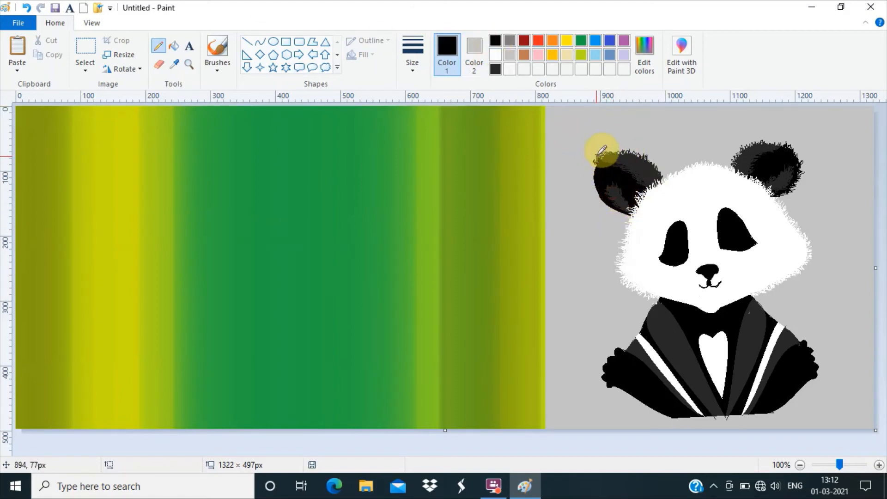
{"action": "mouse_move", "coordinate": [597, 154]}
{"action": "left_mouse_down"}
{"action": "mouse_move", "coordinate": [595, 195]}
{"action": "mouse_move", "coordinate": [601, 189]}
{"action": "mouse_move", "coordinate": [628, 214]}
{"action": "mouse_move", "coordinate": [612, 212]}
{"action": "mouse_move", "coordinate": [601, 195]}
{"action": "mouse_move", "coordinate": [624, 212]}
{"action": "mouse_move", "coordinate": [605, 197]}
{"action": "left_mouse_up"}
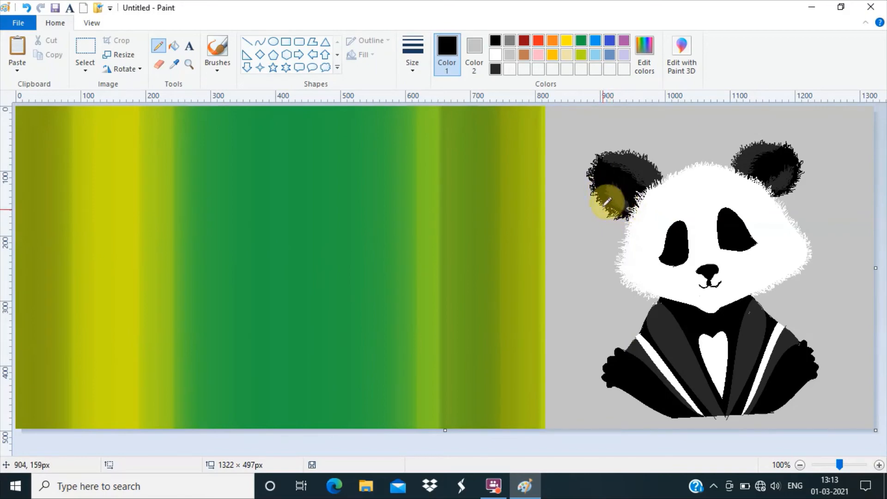
{"action": "left_click", "coordinate": [159, 64]}
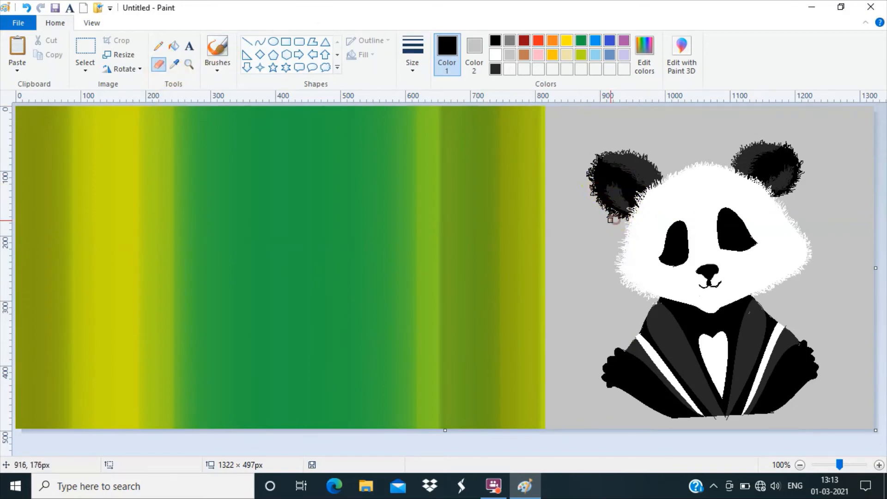
{"action": "left_click_drag", "start_coordinate": [588, 195], "coordinate": [584, 174]}
- Pencil short black fur strokes around both eye patches and trim the overlong strands with the Eraser in white
{"action": "left_click", "coordinate": [158, 46]}
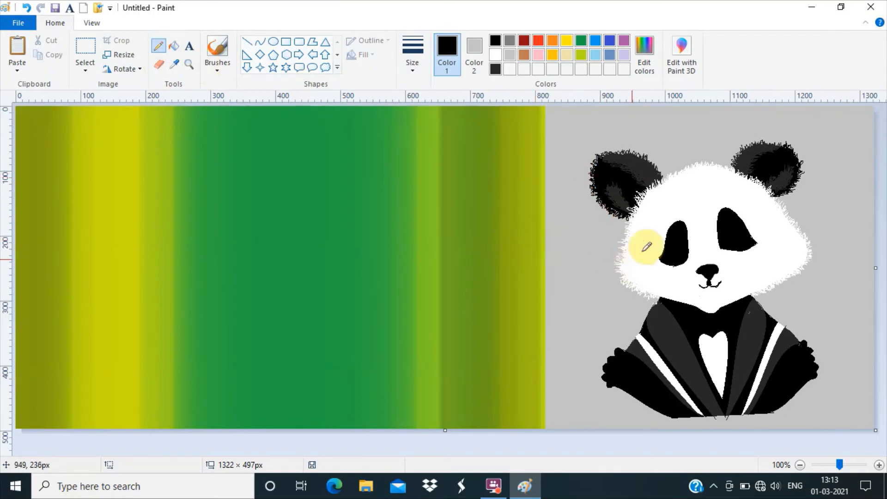
{"action": "mouse_move", "coordinate": [729, 207]}
{"action": "left_mouse_down"}
{"action": "mouse_move", "coordinate": [755, 243]}
{"action": "mouse_move", "coordinate": [757, 233]}
{"action": "mouse_move", "coordinate": [720, 241]}
{"action": "mouse_move", "coordinate": [725, 254]}
{"action": "mouse_move", "coordinate": [757, 244]}
{"action": "mouse_move", "coordinate": [752, 239]}
{"action": "mouse_move", "coordinate": [759, 244]}
{"action": "mouse_move", "coordinate": [727, 248]}
{"action": "mouse_move", "coordinate": [729, 205]}
{"action": "mouse_move", "coordinate": [718, 210]}
{"action": "mouse_move", "coordinate": [721, 245]}
{"action": "mouse_move", "coordinate": [717, 214]}
{"action": "left_mouse_up"}
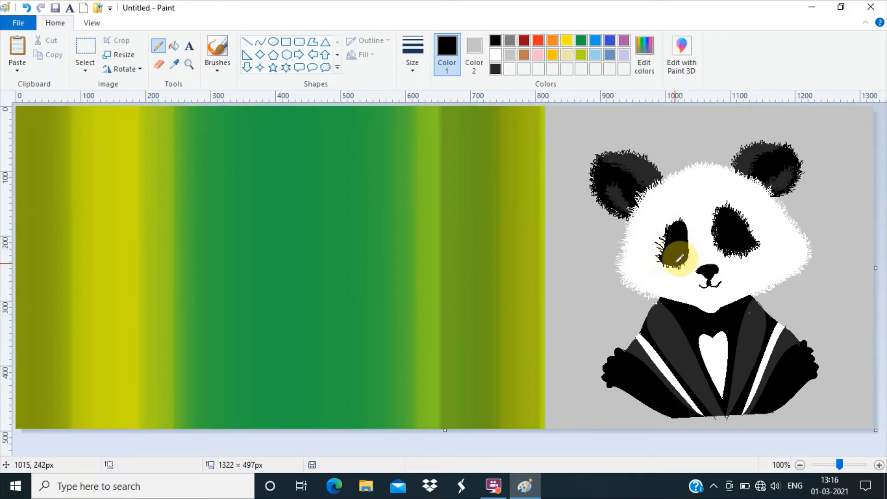
{"action": "left_click_drag", "start_coordinate": [664, 253], "coordinate": [689, 258]}
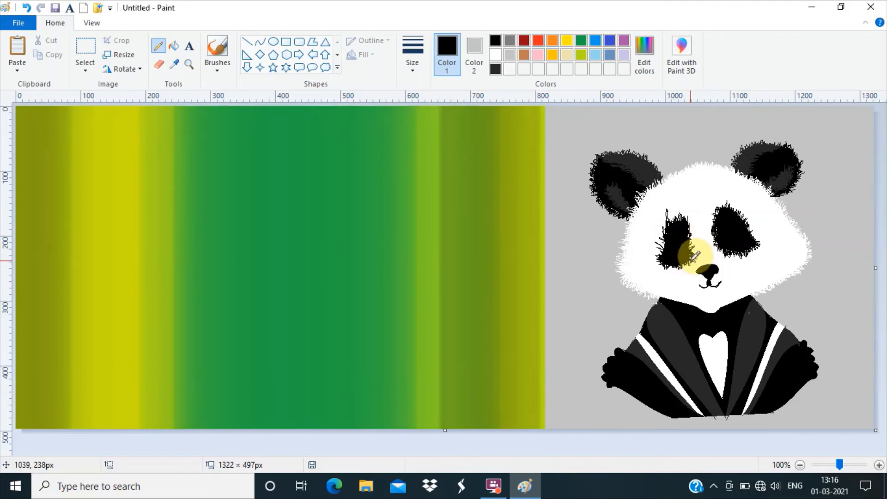
{"action": "left_click", "coordinate": [159, 65]}
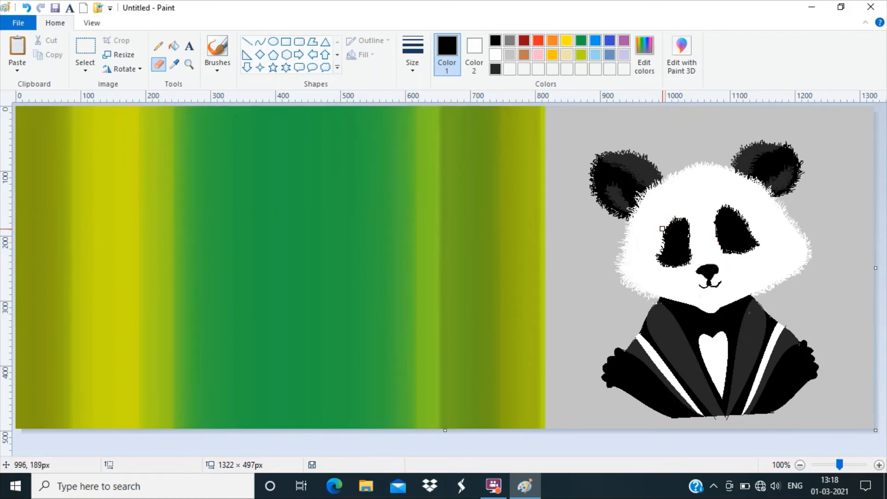
{"action": "left_click_drag", "start_coordinate": [662, 234], "coordinate": [662, 240]}
- Pencil short black fur strokes along both shoulders and short white strokes around the edge of the chest patch
{"action": "left_click", "coordinate": [158, 46]}
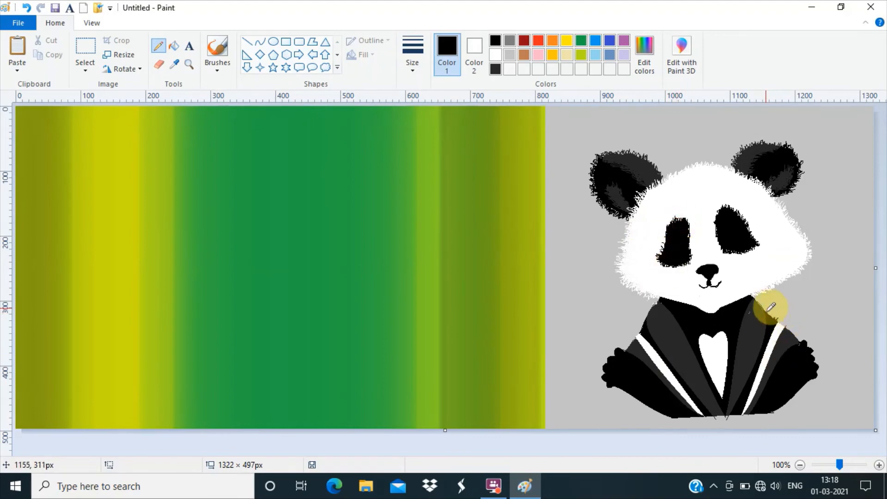
{"action": "left_click_drag", "start_coordinate": [770, 314], "coordinate": [776, 320]}
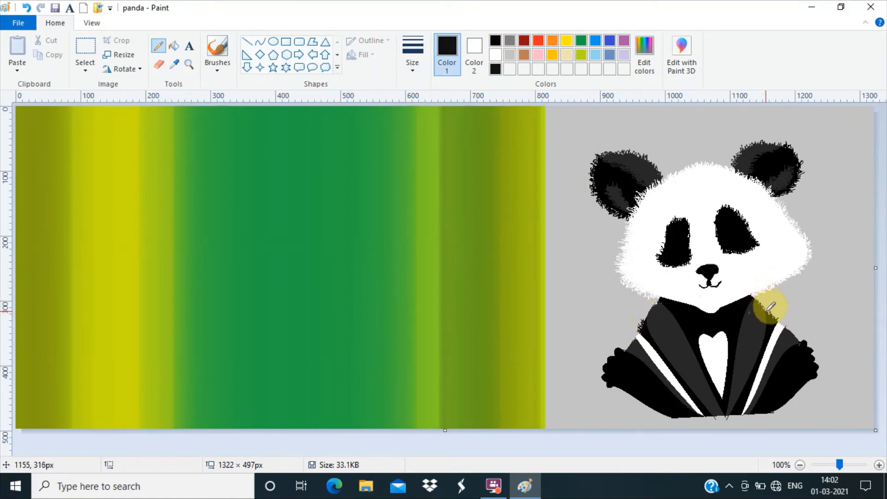
{"action": "left_click_drag", "start_coordinate": [766, 313], "coordinate": [752, 298]}
{"action": "mouse_move", "coordinate": [656, 300]}
{"action": "left_mouse_down"}
{"action": "mouse_move", "coordinate": [647, 313]}
{"action": "mouse_move", "coordinate": [653, 306]}
{"action": "left_mouse_up"}
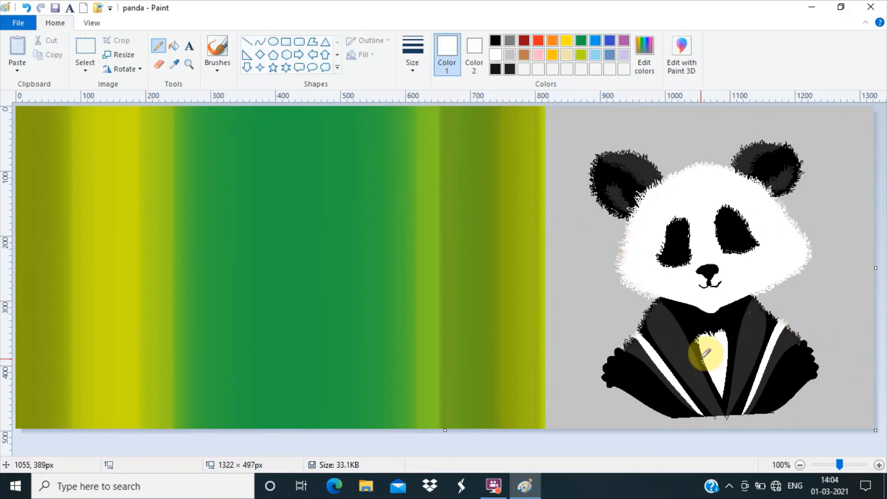
{"action": "mouse_move", "coordinate": [728, 334]}
{"action": "left_mouse_down"}
{"action": "mouse_move", "coordinate": [726, 391]}
{"action": "mouse_move", "coordinate": [707, 369]}
{"action": "mouse_move", "coordinate": [719, 393]}
{"action": "left_mouse_up"}
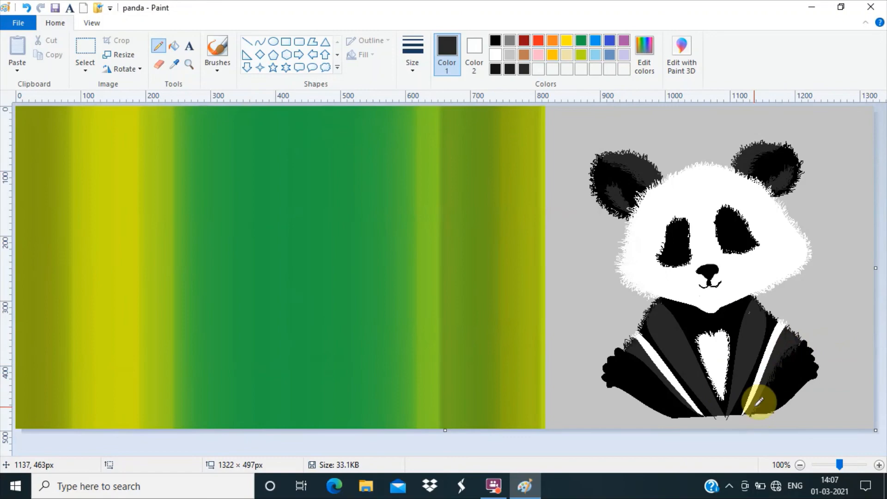
- Pencil dark grey fur strokes along the panda's right-hand leg and black strokes along the edges of the grey body bands
{"action": "left_click_drag", "start_coordinate": [757, 405], "coordinate": [792, 342]}
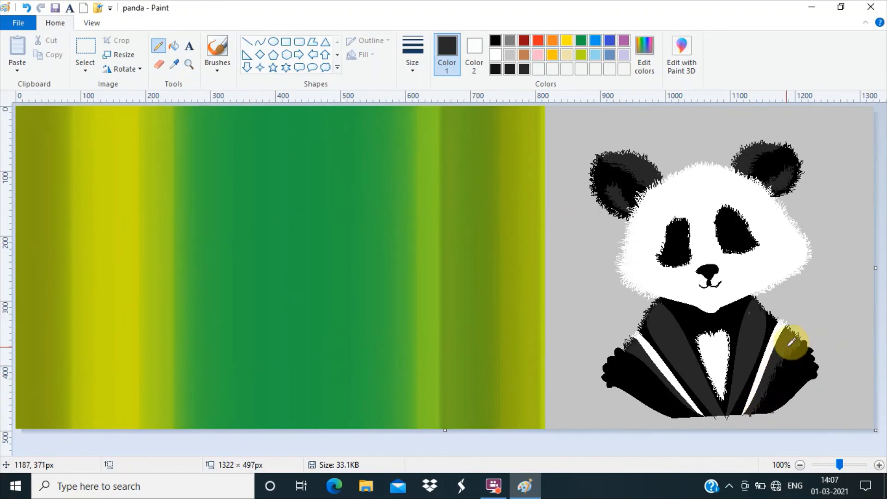
{"action": "left_click", "coordinate": [495, 40]}
{"action": "mouse_move", "coordinate": [749, 310]}
{"action": "left_mouse_down"}
{"action": "mouse_move", "coordinate": [769, 319]}
{"action": "mouse_move", "coordinate": [738, 400]}
{"action": "mouse_move", "coordinate": [764, 343]}
{"action": "mouse_move", "coordinate": [745, 388]}
{"action": "mouse_move", "coordinate": [754, 306]}
{"action": "mouse_move", "coordinate": [731, 405]}
{"action": "left_mouse_up"}
{"action": "mouse_move", "coordinate": [666, 298]}
{"action": "left_mouse_down"}
{"action": "mouse_move", "coordinate": [685, 331]}
{"action": "mouse_move", "coordinate": [669, 312]}
{"action": "mouse_move", "coordinate": [662, 348]}
{"action": "mouse_move", "coordinate": [654, 332]}
{"action": "mouse_move", "coordinate": [658, 363]}
{"action": "mouse_move", "coordinate": [668, 352]}
{"action": "mouse_move", "coordinate": [709, 405]}
{"action": "mouse_move", "coordinate": [691, 352]}
{"action": "mouse_move", "coordinate": [718, 405]}
{"action": "mouse_move", "coordinate": [705, 338]}
{"action": "mouse_move", "coordinate": [707, 364]}
{"action": "left_mouse_up"}
- Pencil white fur strokes under the chin and black fur strokes along the edges of both white body stripes
{"action": "left_click", "coordinate": [495, 54]}
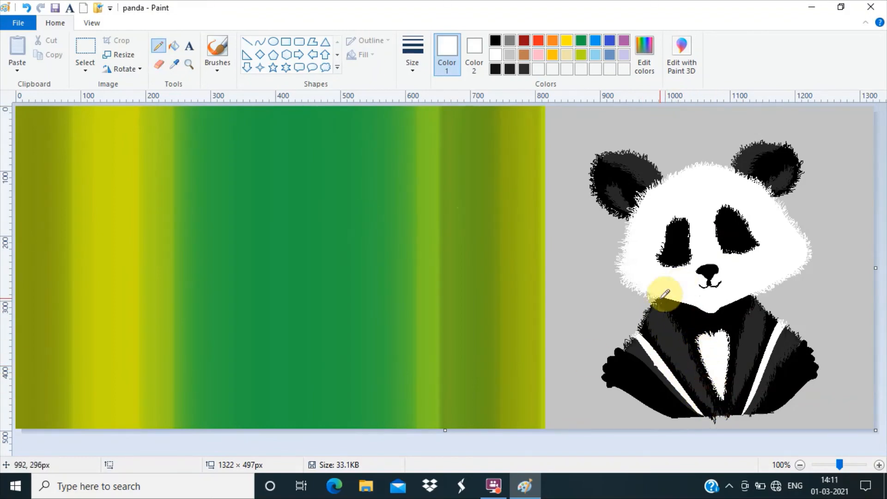
{"action": "mouse_move", "coordinate": [662, 298]}
{"action": "left_mouse_down"}
{"action": "mouse_move", "coordinate": [726, 308]}
{"action": "mouse_move", "coordinate": [753, 297]}
{"action": "left_mouse_up"}
{"action": "left_click", "coordinate": [495, 41]}
{"action": "left_click_drag", "start_coordinate": [778, 326], "coordinate": [745, 410]}
{"action": "mouse_move", "coordinate": [650, 347]}
{"action": "left_mouse_down"}
{"action": "mouse_move", "coordinate": [691, 407]}
{"action": "mouse_move", "coordinate": [680, 391]}
{"action": "left_mouse_up"}
- Clean up the stroke edges on both white stripes with the Eraser in white, and beside the left-hand stripe in dark grey
{"action": "left_click", "coordinate": [158, 64]}
{"action": "left_click", "coordinate": [495, 55]}
{"action": "left_click", "coordinate": [646, 347]}
{"action": "left_click_drag", "start_coordinate": [767, 360], "coordinate": [759, 376]}
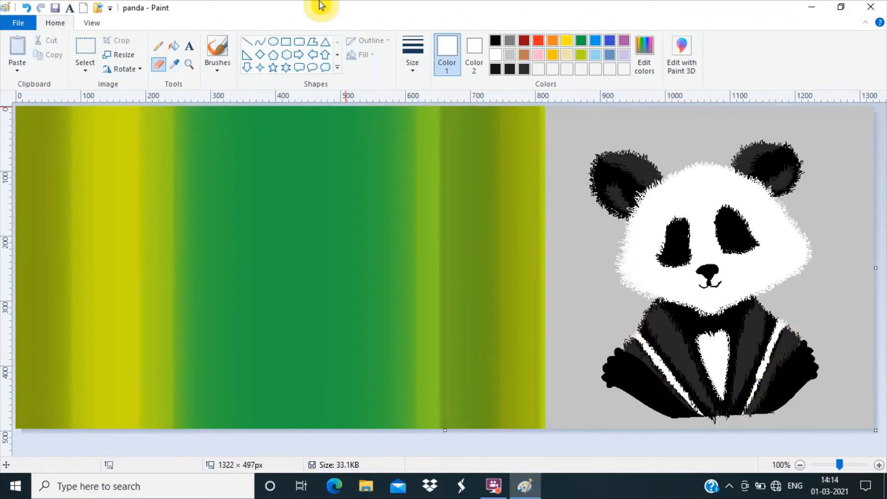
{"action": "right_click", "coordinate": [524, 69]}
{"action": "left_click_drag", "start_coordinate": [662, 372], "coordinate": [676, 397]}
- Pencil short black fur strokes around the outer and lower edges of both legs
{"action": "left_click", "coordinate": [159, 46]}
{"action": "left_click", "coordinate": [495, 40]}
{"action": "left_click_drag", "start_coordinate": [632, 352], "coordinate": [675, 398]}
{"action": "left_click_drag", "start_coordinate": [776, 410], "coordinate": [806, 380]}
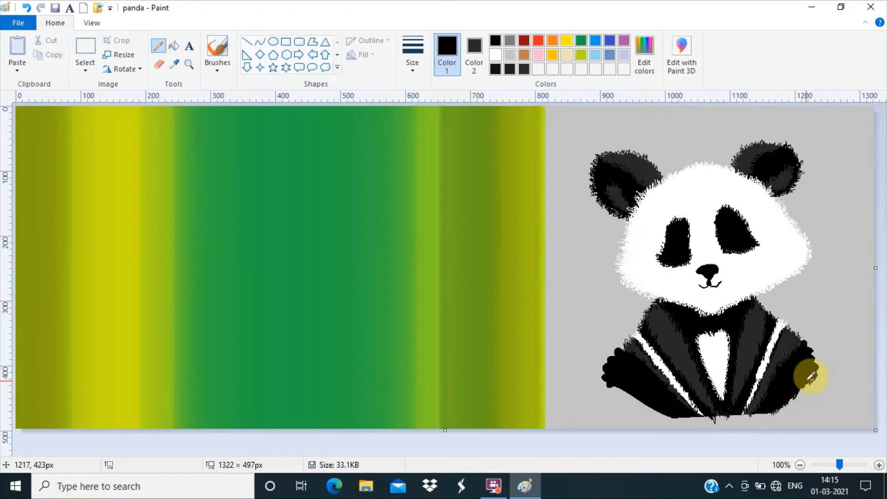
{"action": "mouse_move", "coordinate": [617, 388]}
{"action": "left_mouse_down"}
{"action": "mouse_move", "coordinate": [669, 416]}
{"action": "mouse_move", "coordinate": [632, 392]}
{"action": "left_mouse_up"}
{"action": "left_click_drag", "start_coordinate": [806, 345], "coordinate": [816, 370]}
{"action": "left_click_drag", "start_coordinate": [601, 378], "coordinate": [598, 387]}
- Draw a white curved closed-eye line across each black eye patch with the Curve tool
{"action": "left_click", "coordinate": [260, 41]}
{"action": "left_click", "coordinate": [495, 55]}
{"action": "left_click", "coordinate": [412, 55]}
{"action": "left_click", "coordinate": [435, 116]}
{"action": "left_click_drag", "start_coordinate": [728, 243], "coordinate": [747, 238]}
{"action": "mouse_move", "coordinate": [669, 253]}
{"action": "left_mouse_down"}
{"action": "mouse_move", "coordinate": [742, 240]}
{"action": "mouse_move", "coordinate": [725, 210]}
{"action": "mouse_move", "coordinate": [752, 253]}
{"action": "mouse_move", "coordinate": [747, 237]}
{"action": "left_mouse_up"}
- Try filling the areas around the white eye lines in both eye patches with a flat colour
{"action": "left_click", "coordinate": [495, 40]}
{"action": "left_click", "coordinate": [173, 46]}
{"action": "left_click", "coordinate": [677, 234]}
{"action": "left_click", "coordinate": [733, 226]}
{"action": "left_click", "coordinate": [260, 41]}
{"action": "left_click", "coordinate": [262, 42]}
{"action": "left_click", "coordinate": [174, 46]}
{"action": "left_click", "coordinate": [739, 227]}
{"action": "left_click", "coordinate": [261, 41]}
- Brush dark grey shading onto both eye patches above and below the white eye lines, keeping their outer edges black
{"action": "left_click", "coordinate": [217, 67]}
{"action": "left_click", "coordinate": [217, 89]}
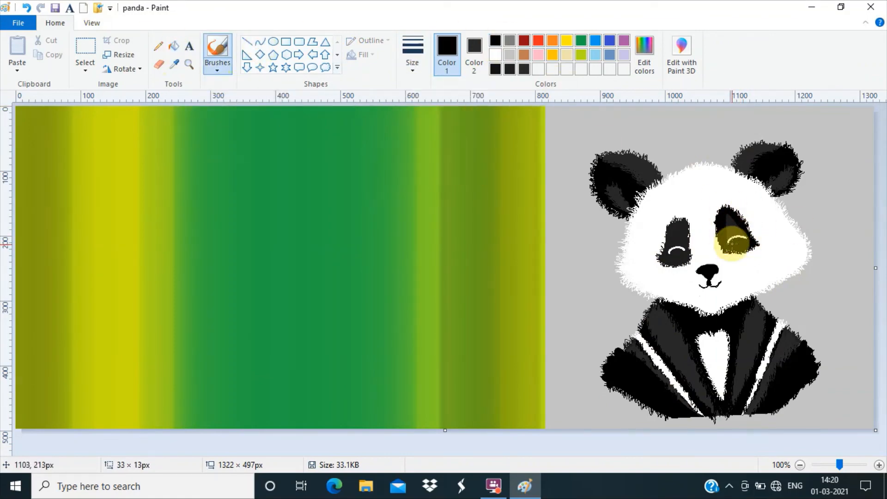
{"action": "left_click", "coordinate": [509, 68]}
{"action": "mouse_move", "coordinate": [733, 244]}
{"action": "left_mouse_down"}
{"action": "mouse_move", "coordinate": [682, 234]}
{"action": "mouse_move", "coordinate": [734, 221]}
{"action": "left_mouse_up"}
{"action": "left_click", "coordinate": [495, 40]}
{"action": "left_click", "coordinate": [174, 46]}
{"action": "left_click", "coordinate": [674, 250]}
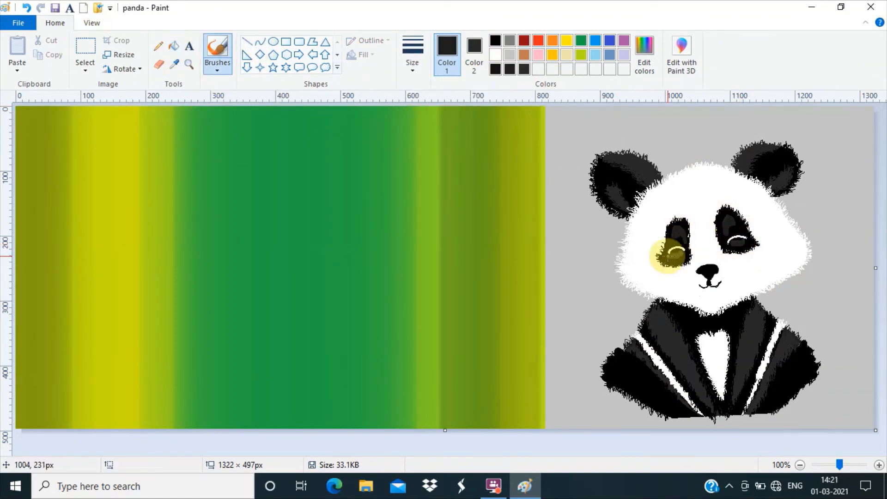
{"action": "left_click", "coordinate": [495, 40]}
{"action": "left_click", "coordinate": [737, 240]}
{"action": "left_click", "coordinate": [674, 254]}
{"action": "left_click", "coordinate": [727, 234]}
- Brush very dark grey shading onto the inner areas of both legs
{"action": "left_click", "coordinate": [495, 69]}
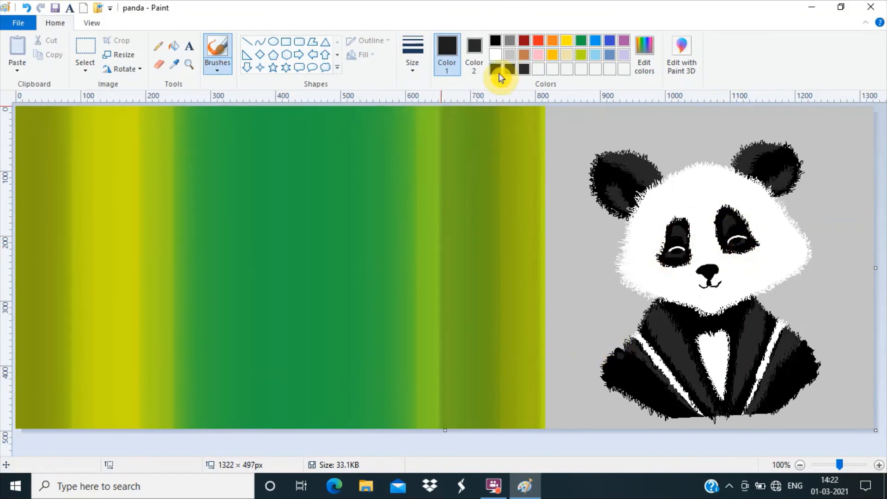
{"action": "left_click_drag", "start_coordinate": [619, 354], "coordinate": [622, 384]}
{"action": "left_click_drag", "start_coordinate": [777, 387], "coordinate": [815, 374]}
- Pencil fur strokes over the shading of both legs and extend black strands past their outer edges
{"action": "left_click", "coordinate": [158, 45]}
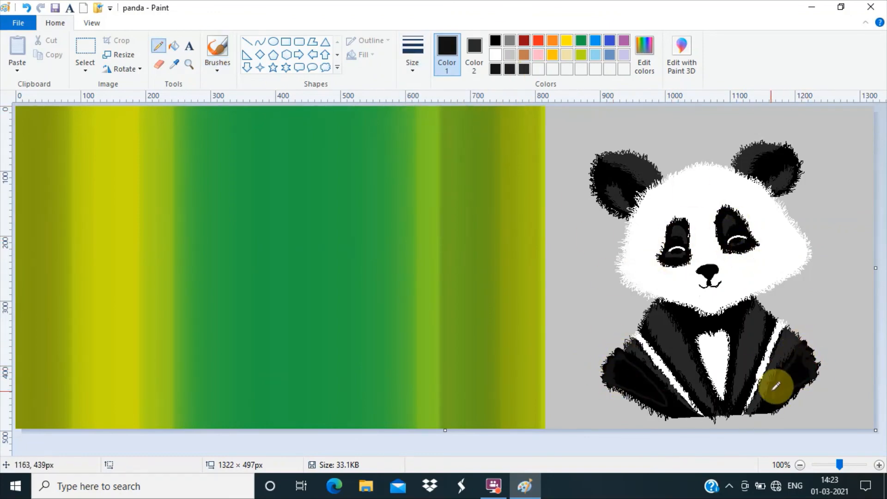
{"action": "left_click_drag", "start_coordinate": [763, 415], "coordinate": [795, 388]}
{"action": "mouse_move", "coordinate": [614, 360]}
{"action": "left_mouse_down"}
{"action": "mouse_move", "coordinate": [657, 379]}
{"action": "mouse_move", "coordinate": [629, 360]}
{"action": "mouse_move", "coordinate": [662, 397]}
{"action": "mouse_move", "coordinate": [640, 365]}
{"action": "mouse_move", "coordinate": [660, 401]}
{"action": "left_mouse_up"}
{"action": "left_click", "coordinate": [496, 40]}
{"action": "left_click_drag", "start_coordinate": [793, 364], "coordinate": [809, 388]}
{"action": "left_click_drag", "start_coordinate": [603, 363], "coordinate": [581, 372]}
- Trim the overlong strands around both legs with the Eraser in light grey
{"action": "left_click", "coordinate": [159, 64]}
{"action": "left_click", "coordinate": [473, 55]}
{"action": "left_click", "coordinate": [510, 55]}
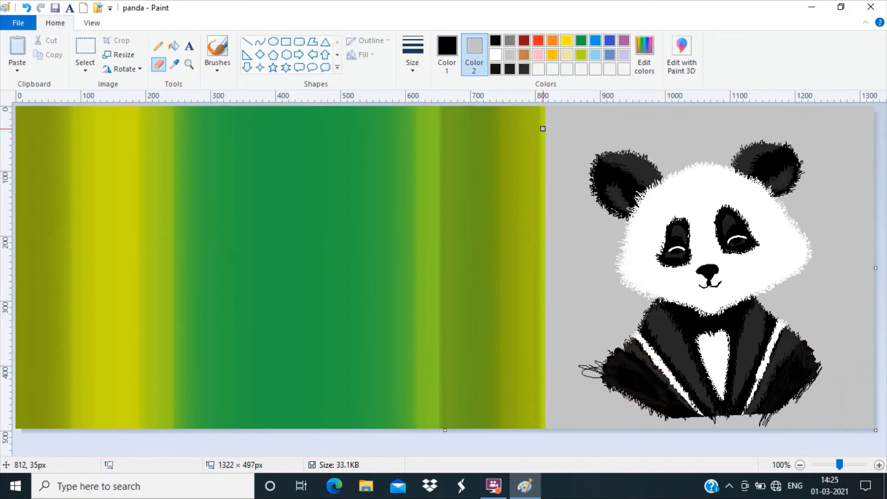
{"action": "left_click", "coordinate": [446, 54]}
{"action": "left_click_drag", "start_coordinate": [807, 393], "coordinate": [765, 420]}
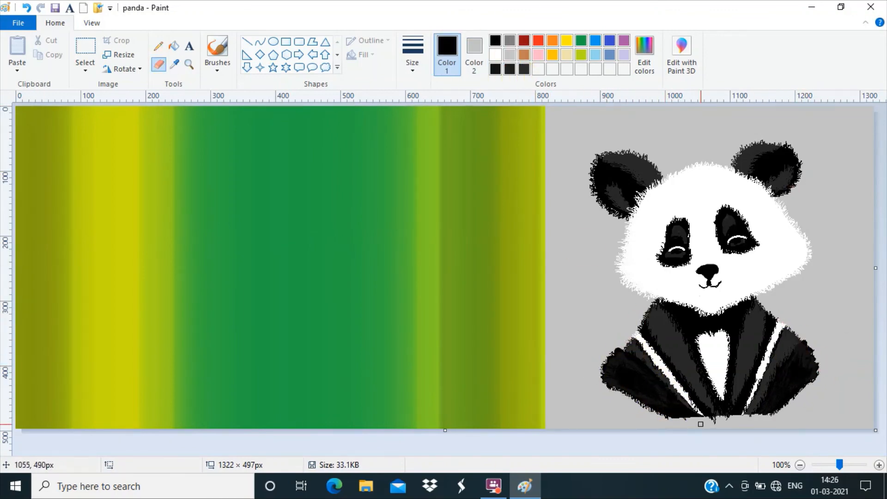
- Draw a short black curve just below the white line of the right-hand eye
{"action": "left_click", "coordinate": [85, 46]}
{"action": "left_click", "coordinate": [260, 40]}
{"action": "left_click_drag", "start_coordinate": [729, 246], "coordinate": [746, 241]}
{"action": "left_click", "coordinate": [159, 46]}
- Select the whole panda and move it onto the green part of the striped backdrop
{"action": "left_click", "coordinate": [85, 45]}
{"action": "left_click_drag", "start_coordinate": [550, 135], "coordinate": [874, 426]}
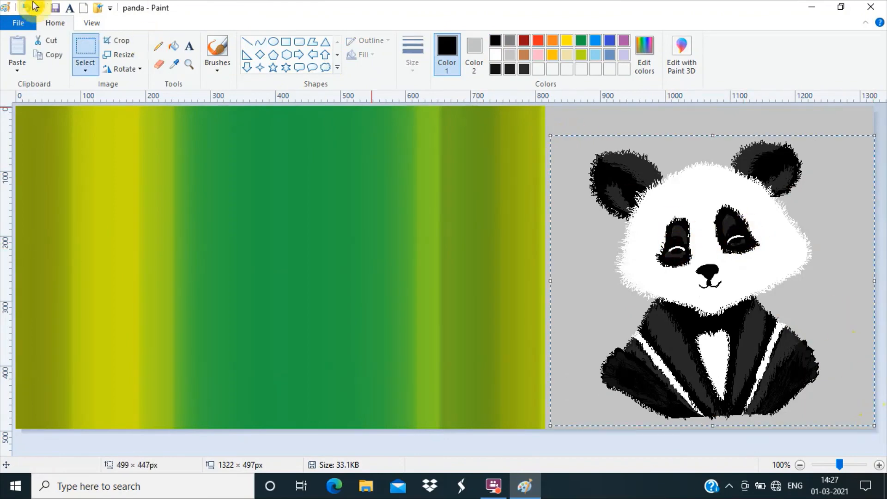
{"action": "left_click_drag", "start_coordinate": [639, 278], "coordinate": [204, 283]}
{"action": "left_click", "coordinate": [755, 206]}
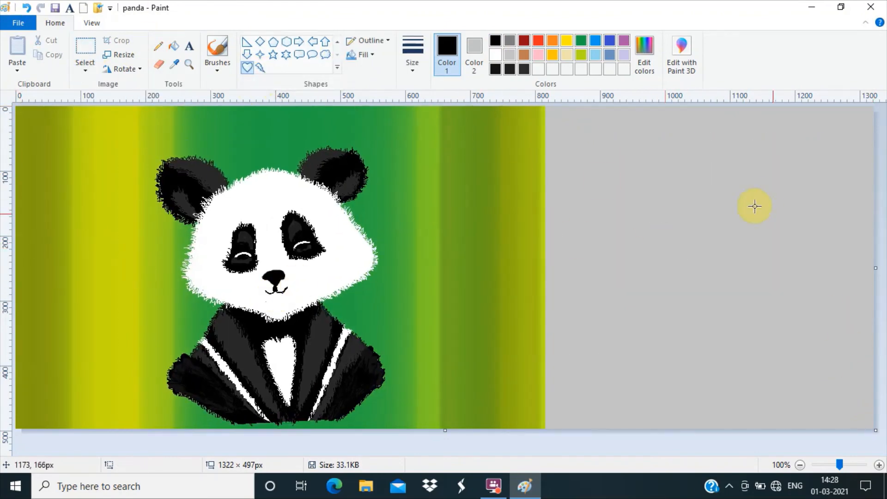
{"action": "left_click_drag", "start_coordinate": [668, 158], "coordinate": [769, 240]}
{"action": "left_click", "coordinate": [122, 69]}
{"action": "left_click", "coordinate": [124, 113]}
{"action": "key", "text": "ctrl+z"}
{"action": "key", "text": "ctrl+z"}
- Draw a small heart on the empty grey area and fill it with a custom pale pink
{"action": "left_click_drag", "start_coordinate": [816, 262], "coordinate": [758, 217]}
{"action": "left_click_drag", "start_coordinate": [774, 232], "coordinate": [763, 198]}
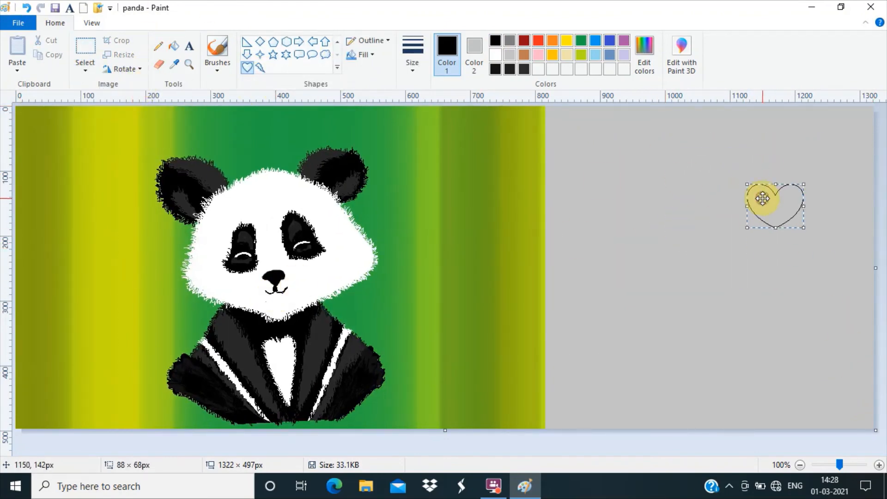
{"action": "left_click_drag", "start_coordinate": [747, 228], "coordinate": [776, 207]}
{"action": "left_click", "coordinate": [539, 55]}
{"action": "left_click", "coordinate": [644, 55]}
{"action": "left_click", "coordinate": [175, 45]}
{"action": "left_click", "coordinate": [790, 196]}
- Select the pink heart and move it onto the backdrop beside the panda's head
{"action": "left_click", "coordinate": [86, 50]}
{"action": "left_click_drag", "start_coordinate": [727, 144], "coordinate": [860, 242]}
{"action": "mouse_move", "coordinate": [789, 196]}
{"action": "left_mouse_down"}
{"action": "mouse_move", "coordinate": [408, 209]}
{"action": "mouse_move", "coordinate": [429, 224]}
{"action": "left_mouse_up"}
{"action": "left_click", "coordinate": [655, 254]}
- Brush slanted lime grass blades along the backdrop's bottom edge from the panda's right-hand leg to the right border
{"action": "left_click", "coordinate": [247, 67]}
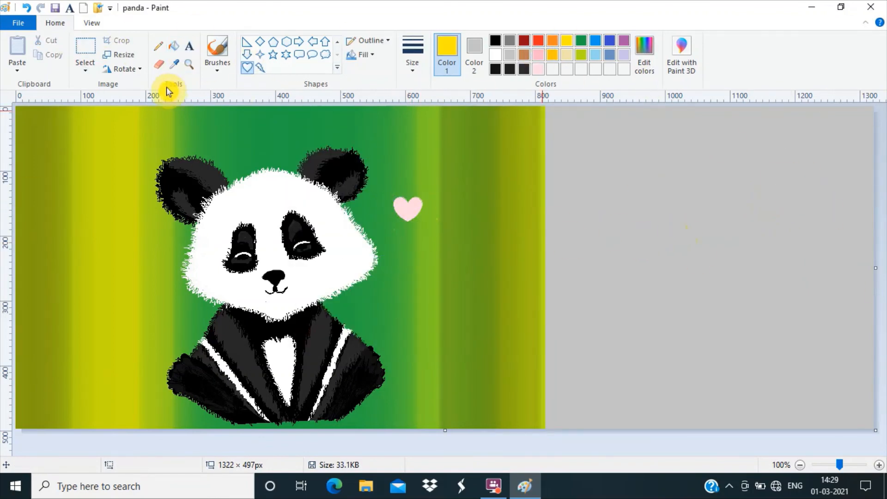
{"action": "left_click", "coordinate": [581, 55]}
{"action": "left_click", "coordinate": [217, 62]}
{"action": "left_click", "coordinate": [242, 96]}
{"action": "left_click_drag", "start_coordinate": [342, 428], "coordinate": [363, 411]}
{"action": "left_click_drag", "start_coordinate": [369, 428], "coordinate": [383, 411]}
{"action": "left_click_drag", "start_coordinate": [434, 428], "coordinate": [445, 408]}
{"action": "left_click_drag", "start_coordinate": [458, 428], "coordinate": [479, 402]}
{"action": "left_click_drag", "start_coordinate": [525, 428], "coordinate": [542, 412]}
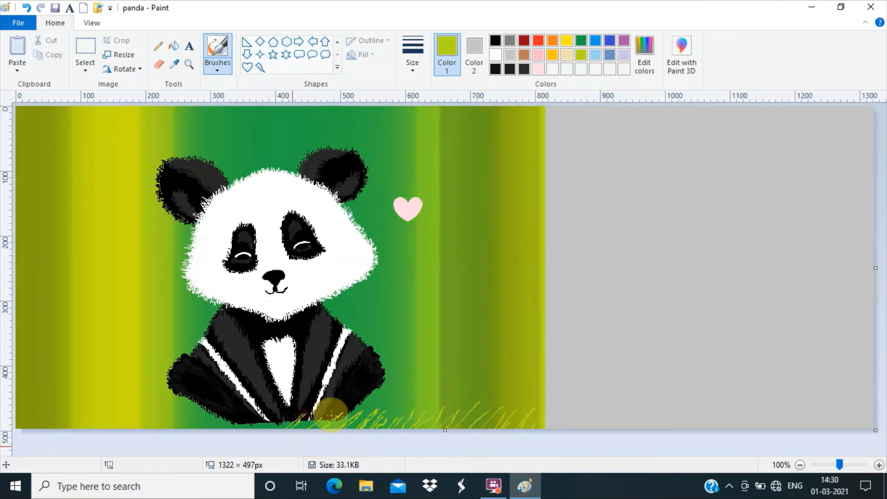
- Brush crossing lime grass blades along the bottom edge beneath the panda and around its left-hand leg
{"action": "left_click_drag", "start_coordinate": [220, 424], "coordinate": [235, 410]}
{"action": "left_click_drag", "start_coordinate": [231, 427], "coordinate": [245, 421]}
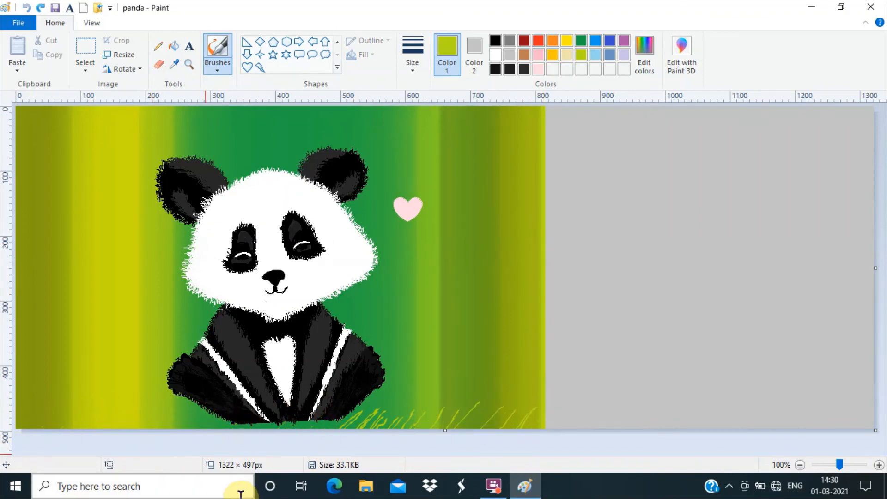
{"action": "left_click_drag", "start_coordinate": [173, 427], "coordinate": [187, 403]}
{"action": "left_click_drag", "start_coordinate": [180, 427], "coordinate": [194, 403]}
{"action": "left_click_drag", "start_coordinate": [192, 428], "coordinate": [207, 400]}
{"action": "left_click_drag", "start_coordinate": [210, 428], "coordinate": [236, 394]}
{"action": "left_click_drag", "start_coordinate": [224, 428], "coordinate": [235, 416]}
{"action": "left_click_drag", "start_coordinate": [253, 428], "coordinate": [270, 403]}
{"action": "left_click_drag", "start_coordinate": [269, 428], "coordinate": [277, 411]}
{"action": "left_click_drag", "start_coordinate": [284, 429], "coordinate": [288, 417]}
{"action": "left_click_drag", "start_coordinate": [161, 409], "coordinate": [172, 428]}
{"action": "left_click_drag", "start_coordinate": [178, 405], "coordinate": [192, 428]}
{"action": "left_click_drag", "start_coordinate": [194, 403], "coordinate": [208, 428]}
{"action": "left_click_drag", "start_coordinate": [213, 409], "coordinate": [230, 428]}
{"action": "left_click_drag", "start_coordinate": [295, 420], "coordinate": [305, 443]}
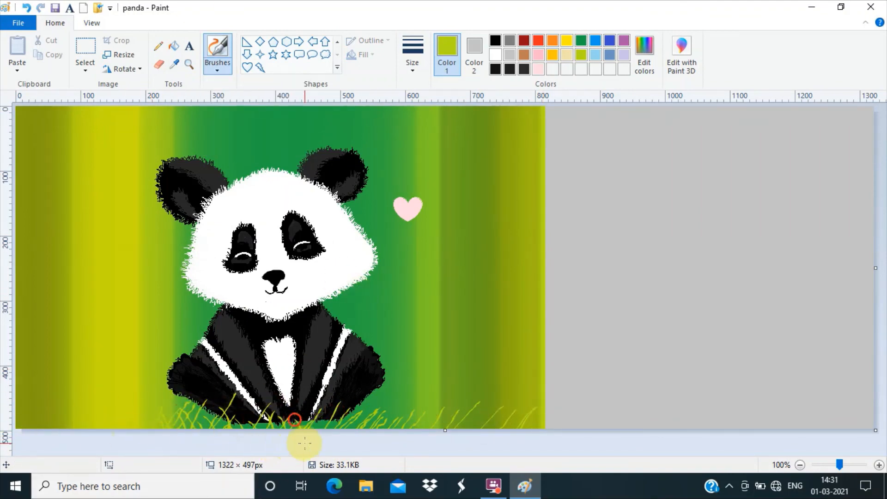
- Brush green blades among the lime grass and paint a custom dark green ground strip along the backdrop's bottom edge
{"action": "left_click", "coordinate": [582, 40]}
{"action": "left_click_drag", "start_coordinate": [447, 414], "coordinate": [461, 429]}
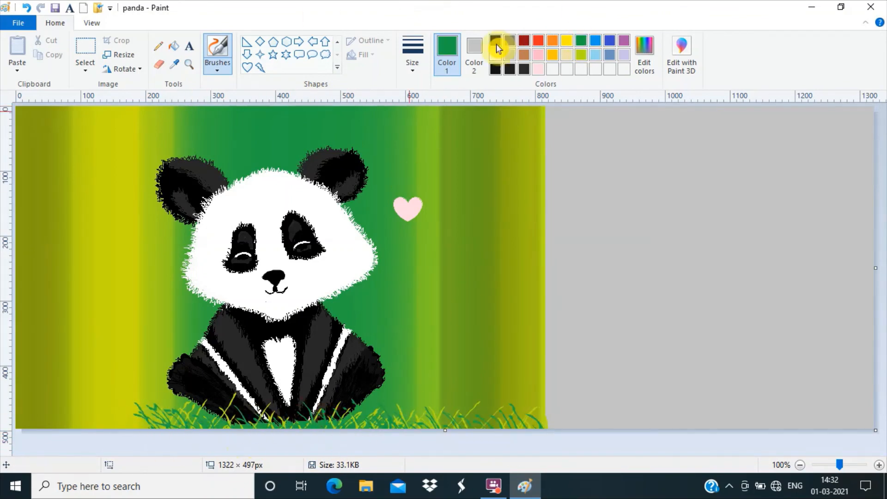
{"action": "left_click", "coordinate": [582, 40]}
{"action": "left_click", "coordinate": [644, 55]}
{"action": "left_click", "coordinate": [580, 257]}
{"action": "left_click", "coordinate": [323, 329]}
{"action": "left_click_drag", "start_coordinate": [156, 427], "coordinate": [250, 425]}
{"action": "left_click_drag", "start_coordinate": [558, 425], "coordinate": [158, 434]}
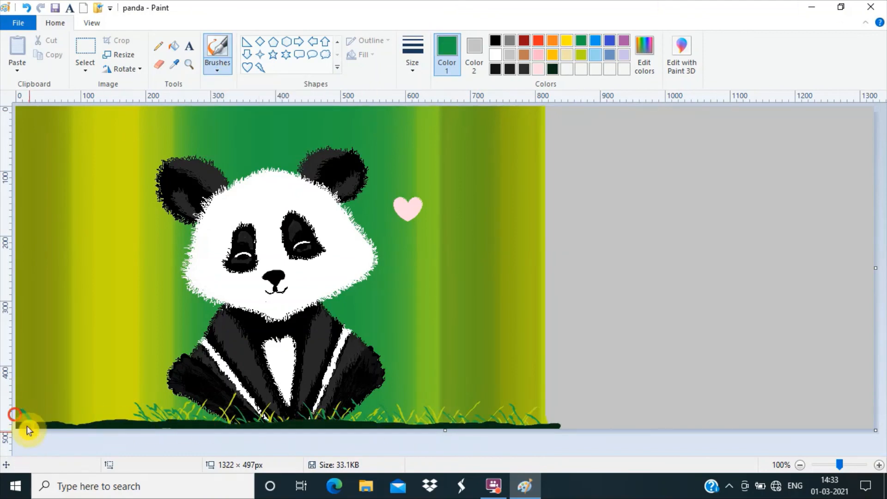
- Cover the dark ground strip with lime and green grass blades across the backdrop's full width
{"action": "left_click", "coordinate": [126, 415]}
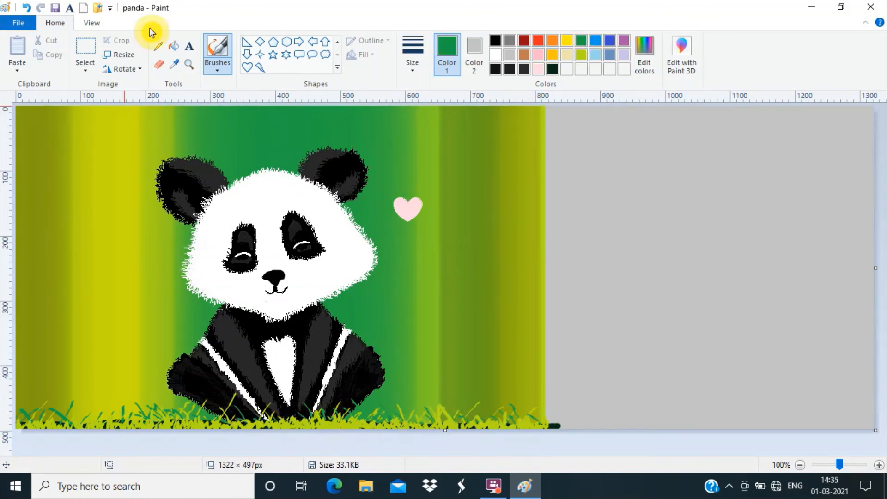
{"action": "left_click", "coordinate": [158, 45]}
{"action": "left_click", "coordinate": [412, 57]}
{"action": "left_click", "coordinate": [443, 125]}
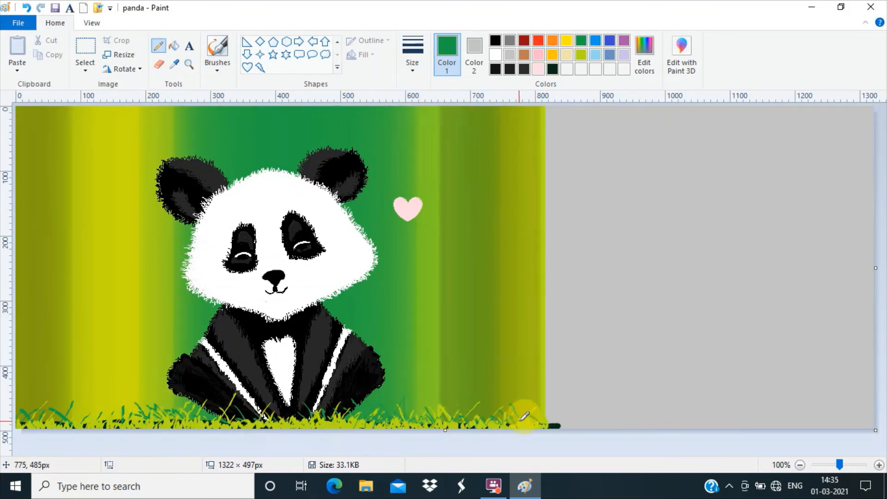
- Dab small yellow dots across the lower backdrop and on the tips of the grass blades
{"action": "left_click", "coordinate": [566, 42]}
{"action": "left_click", "coordinate": [217, 50]}
{"action": "left_click", "coordinate": [400, 369]}
{"action": "left_click", "coordinate": [474, 381]}
{"action": "left_click", "coordinate": [186, 404]}
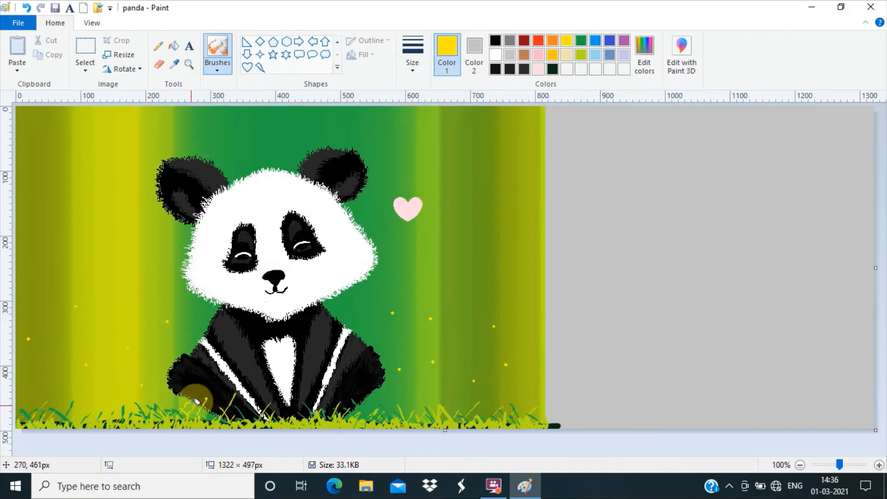
{"action": "left_click", "coordinate": [70, 401]}
{"action": "left_click", "coordinate": [20, 409]}
{"action": "left_click", "coordinate": [380, 405]}
{"action": "left_click", "coordinate": [425, 407]}
{"action": "left_click", "coordinate": [510, 404]}
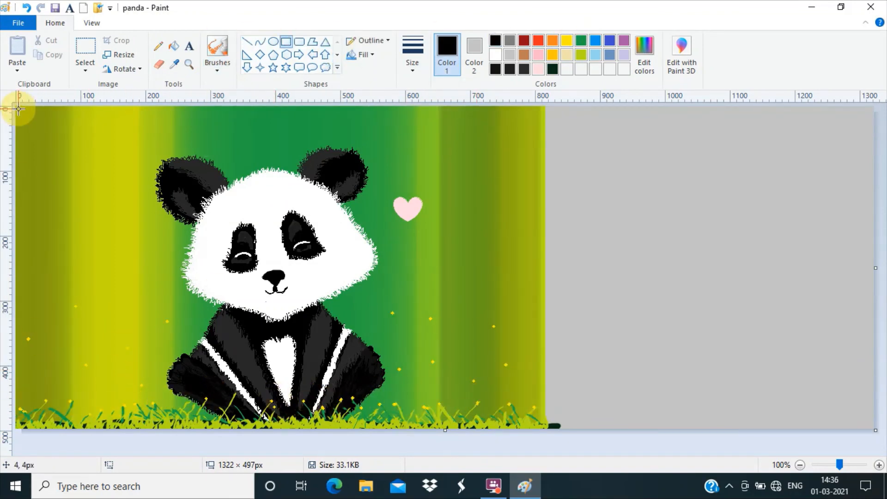
- Draw a thick black 817 × 495 px rectangular frame around the scene and crop the canvas to 820 px wide
{"action": "left_click_drag", "start_coordinate": [17, 107], "coordinate": [546, 427]}
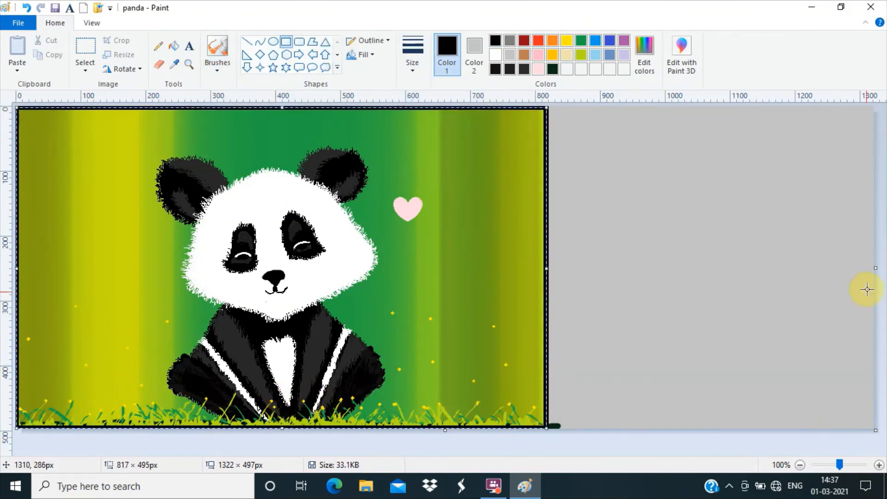
{"action": "left_click_drag", "start_coordinate": [876, 268], "coordinate": [550, 268]}
- Dab yellow dots on the upper-left backdrop and draw a smaller pale pink heart above the first one
{"action": "left_click", "coordinate": [218, 51]}
{"action": "left_click", "coordinate": [566, 41]}
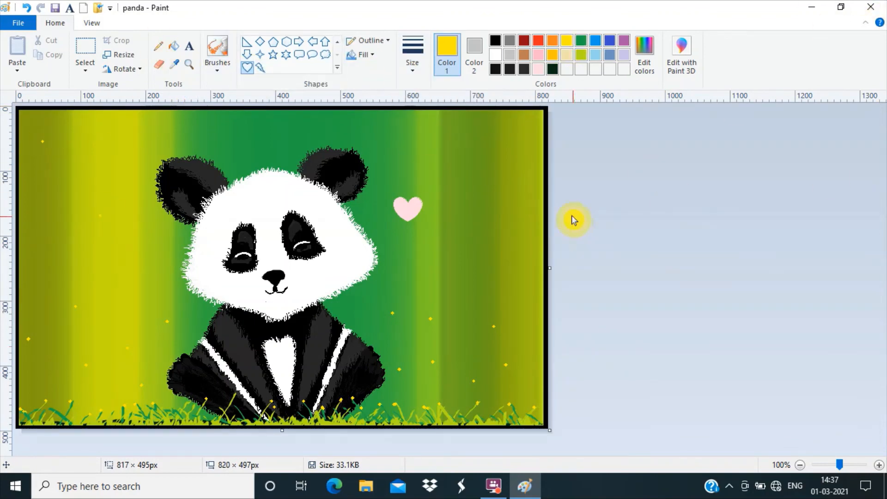
{"action": "left_click_drag", "start_coordinate": [421, 177], "coordinate": [435, 188]}
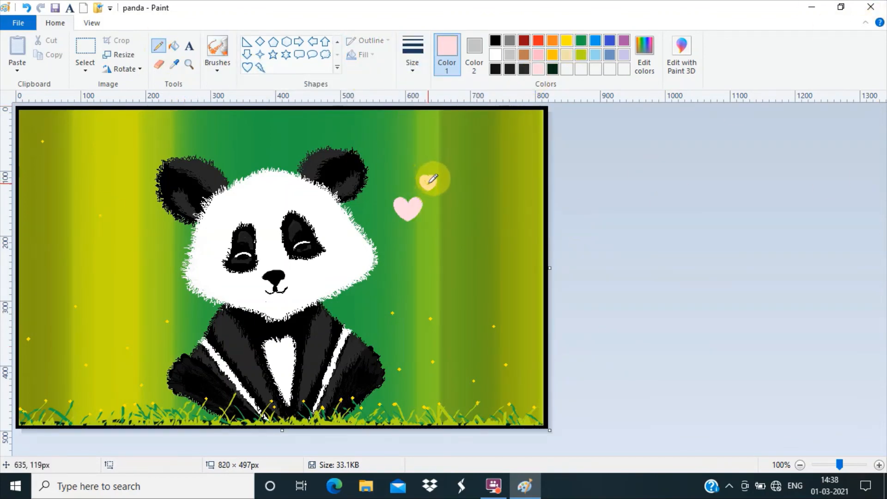
- Change the shape fill style, widen the canvas to 1042 px and try drawing another heart on the extra area
{"action": "left_click", "coordinate": [365, 54]}
{"action": "left_click", "coordinate": [380, 79]}
{"action": "left_click_drag", "start_coordinate": [550, 268], "coordinate": [694, 268]}
{"action": "left_click_drag", "start_coordinate": [596, 238], "coordinate": [627, 268]}
{"action": "right_click", "coordinate": [608, 240]}
{"action": "left_click", "coordinate": [660, 248]}
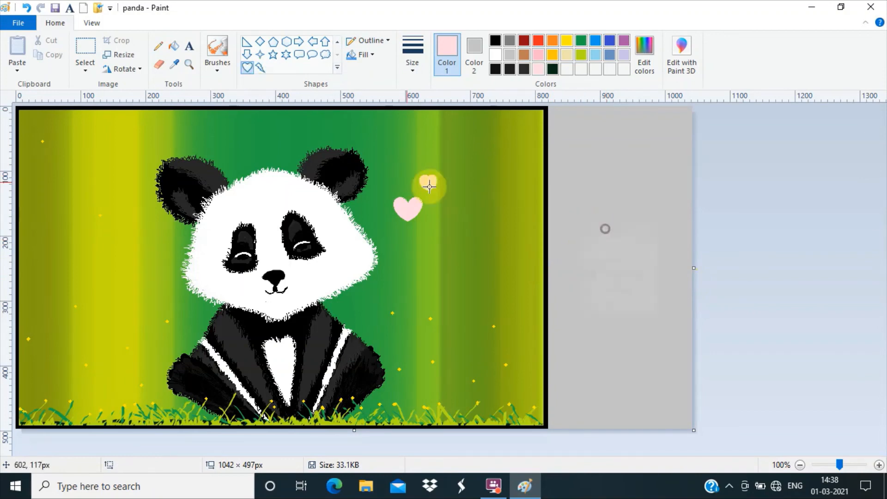
- Try adding a tiny third heart above the second one and modifying it as a selection, then undo the attempt
{"action": "left_click_drag", "start_coordinate": [429, 155], "coordinate": [438, 165]}
{"action": "left_click_drag", "start_coordinate": [694, 268], "coordinate": [554, 281]}
{"action": "left_click_drag", "start_coordinate": [555, 280], "coordinate": [550, 279]}
{"action": "left_click_drag", "start_coordinate": [421, 145], "coordinate": [431, 158]}
{"action": "right_click", "coordinate": [429, 155]}
{"action": "left_click", "coordinate": [463, 164]}
{"action": "left_click", "coordinate": [85, 48]}
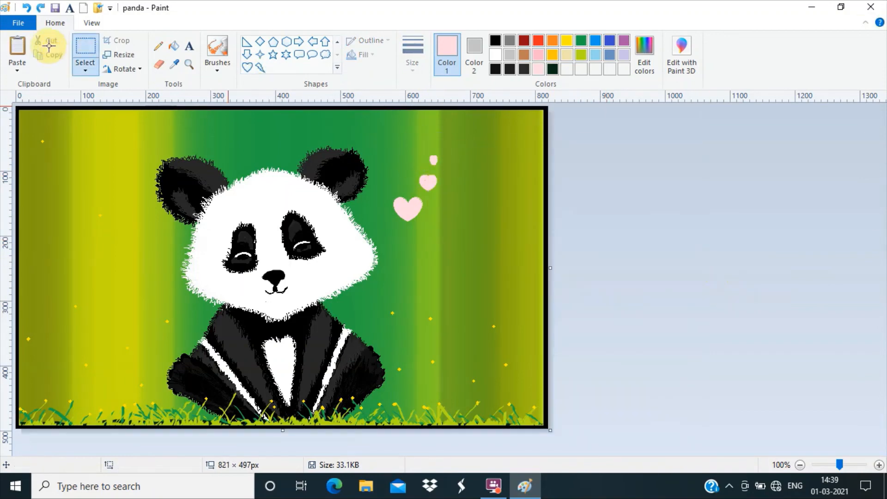
{"action": "key", "text": "ctrl+z"}
{"action": "key", "text": "ctrl+z"}
- Crop the canvas to 821 px wide and draw a tiny pale pink heart above the second one
{"action": "left_click_drag", "start_coordinate": [694, 268], "coordinate": [550, 282]}
{"action": "left_click", "coordinate": [248, 67]}
{"action": "left_click", "coordinate": [412, 60]}
{"action": "left_click", "coordinate": [418, 93]}
{"action": "left_click_drag", "start_coordinate": [430, 155], "coordinate": [440, 165]}
{"action": "left_click", "coordinate": [158, 46]}
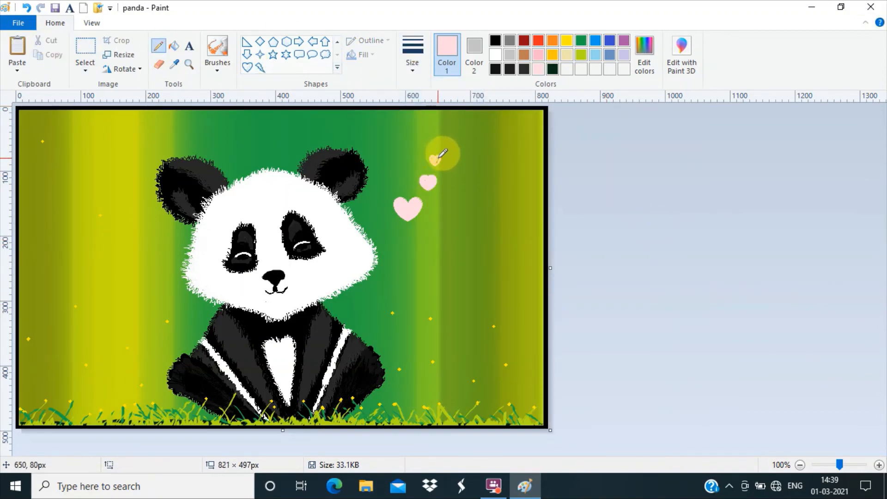
- Switch from the pencil to a brush and set the foreground drawing colour to black
{"action": "left_click", "coordinate": [218, 68]}
{"action": "left_click", "coordinate": [215, 86]}
{"action": "left_click", "coordinate": [497, 68]}
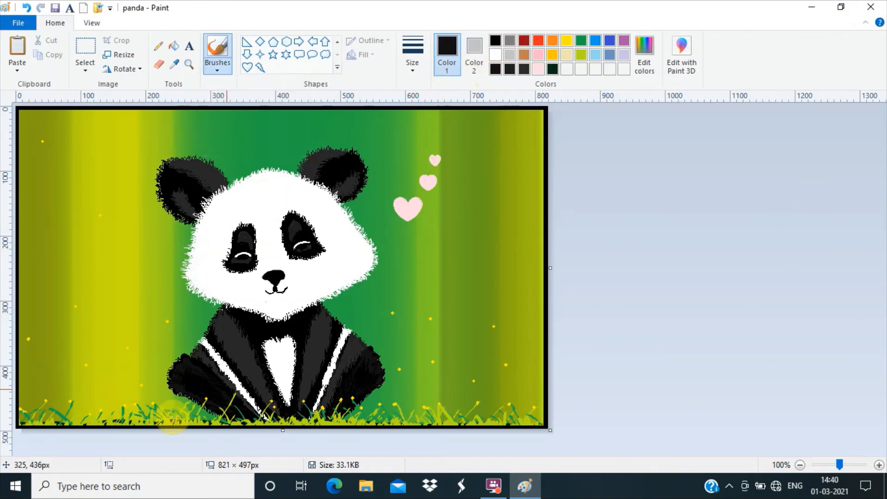